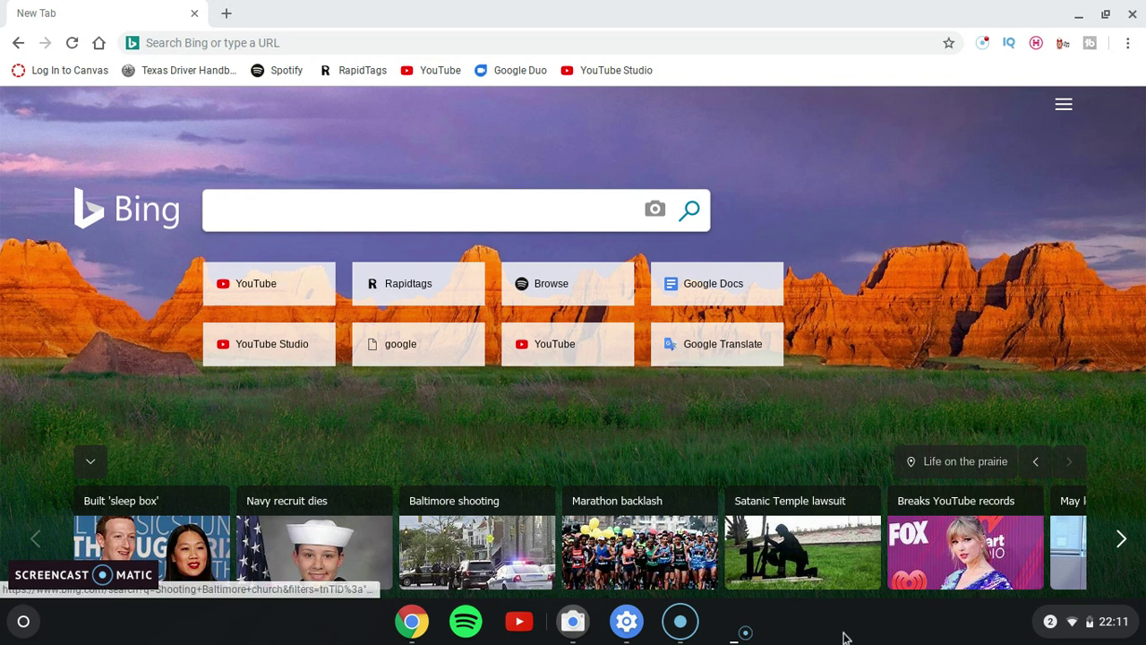
# Dismiss the add-a-new-page prompt and close the Settings window.
pyautogui.click(626, 630)
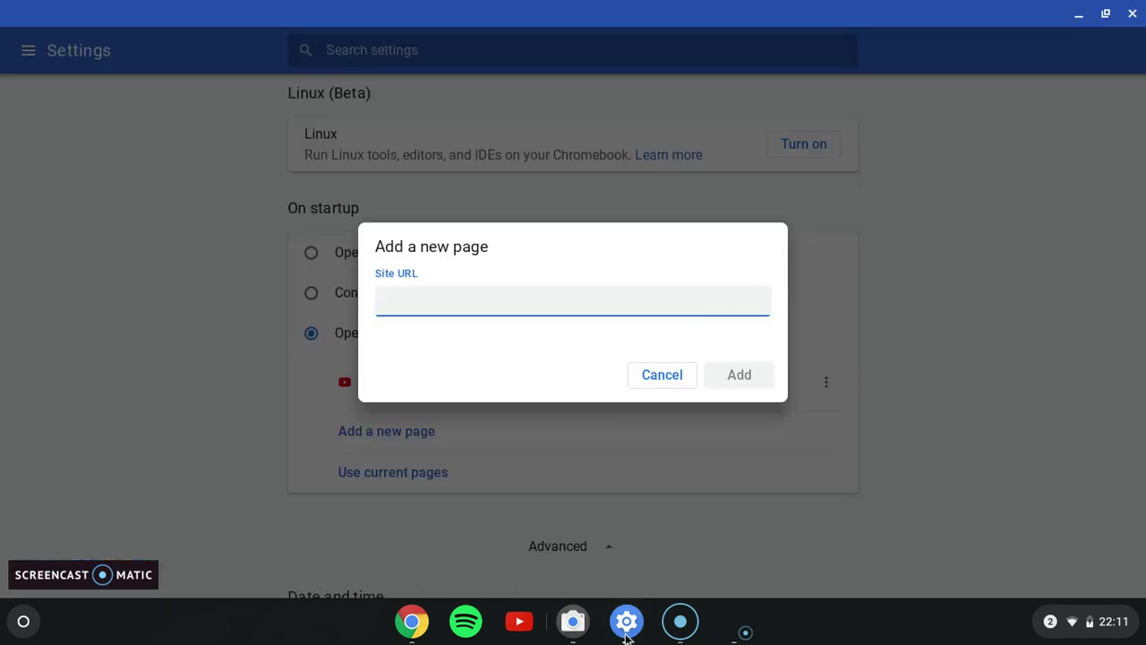
pyautogui.click(662, 383)
pyautogui.click(1134, 11)
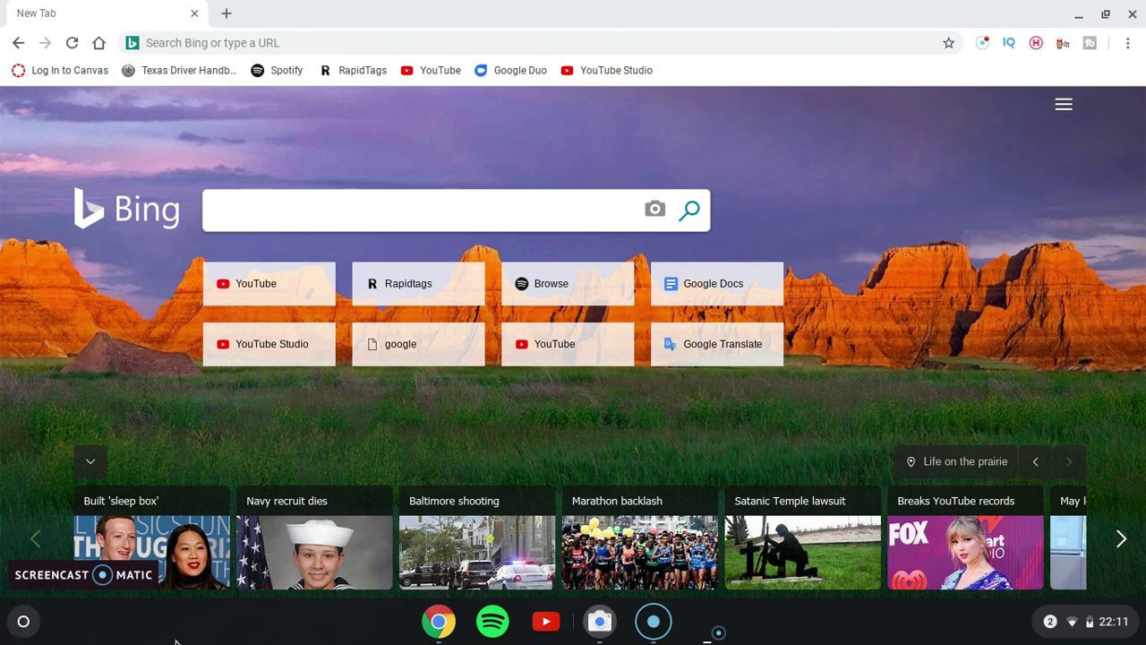
# Search the launcher's app list for 'settings' to reopen the Settings app.
pyautogui.click(24, 621)
pyautogui.scroll(-2, 718, 632)
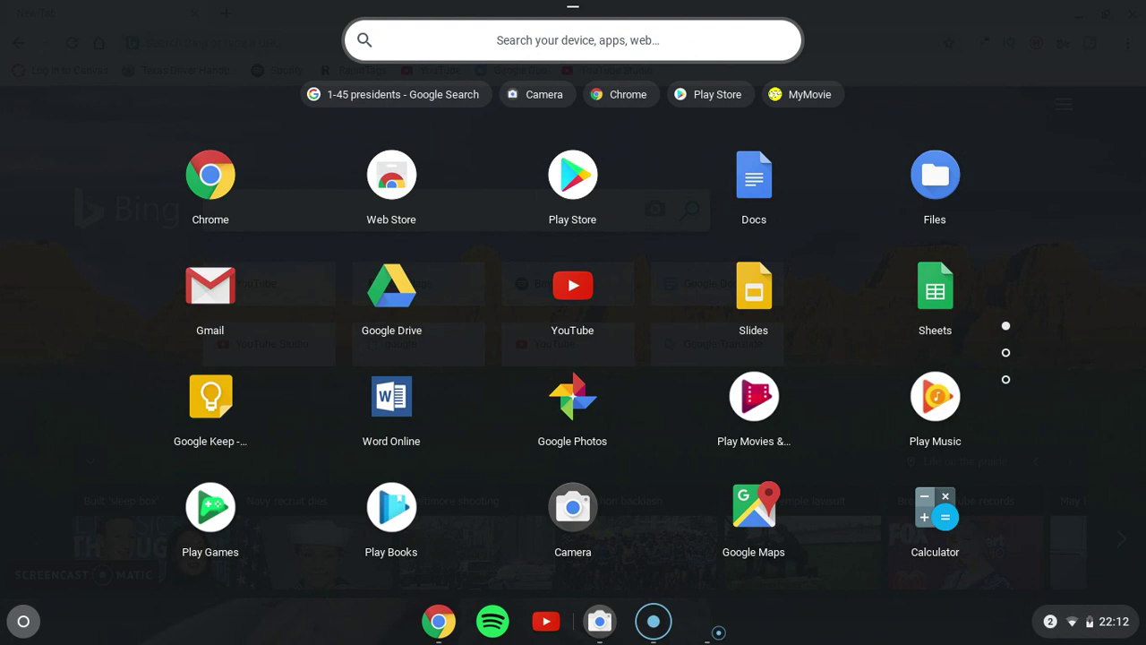
pyautogui.scroll(-2, 718, 632)
pyautogui.scroll(2, 718, 633)
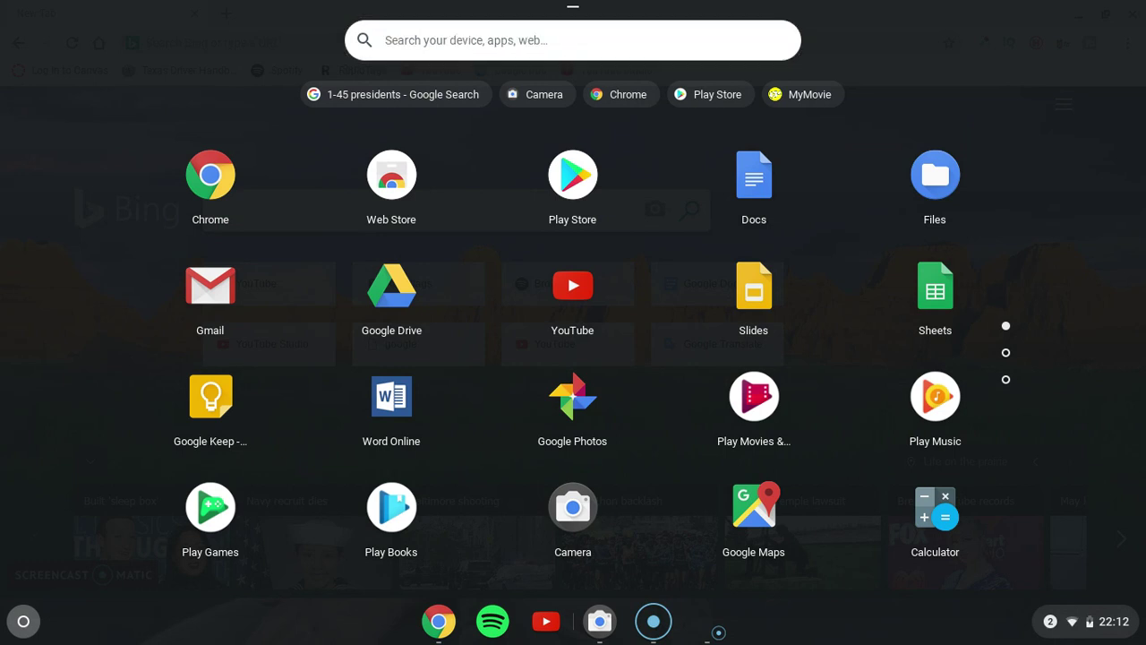
pyautogui.write('settings')
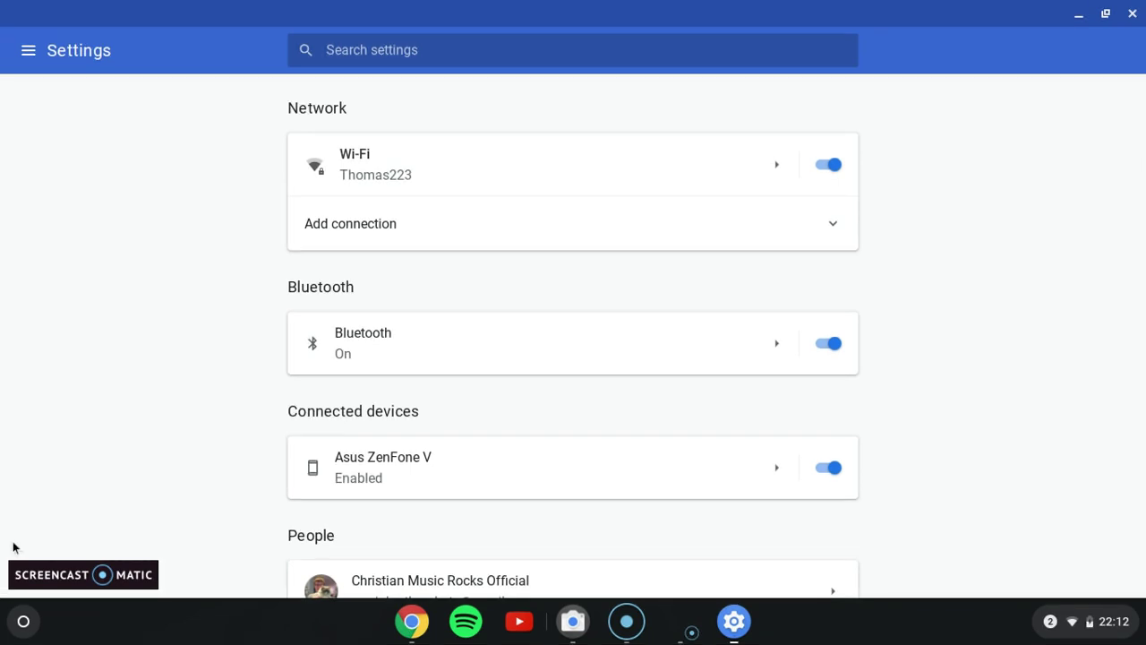
# Scroll past People, Autofill, Appearance and Device to the Search engine section showing Bing.
pyautogui.scroll(-2, 135, 353)
pyautogui.scroll(-5, 573, 336)
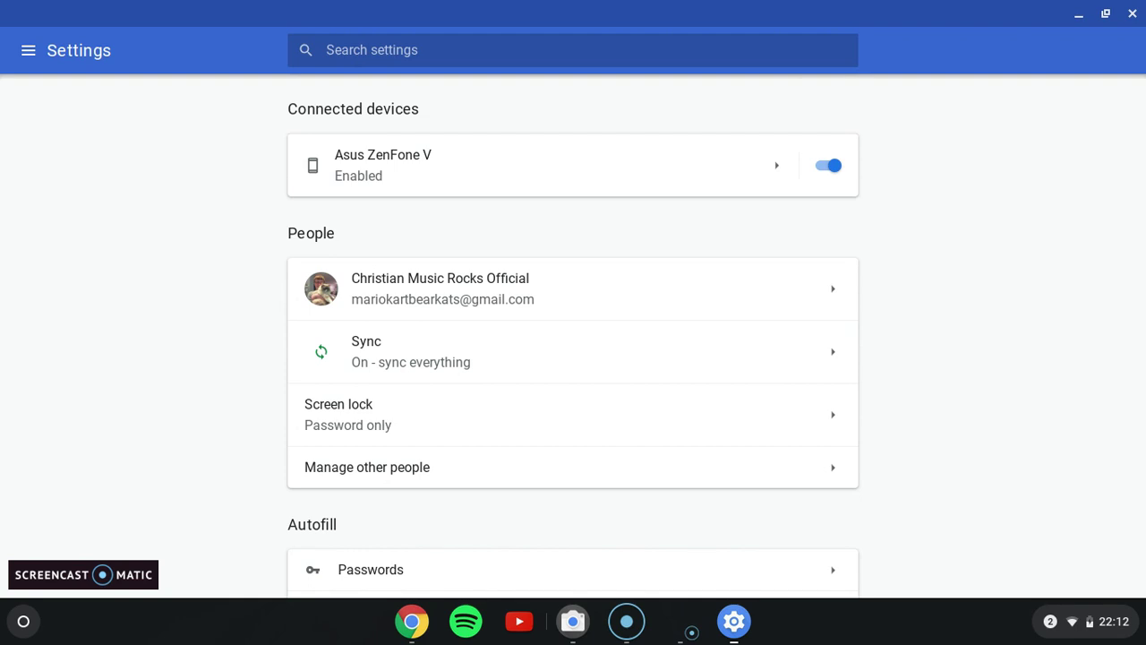
pyautogui.scroll(-2, 573, 335)
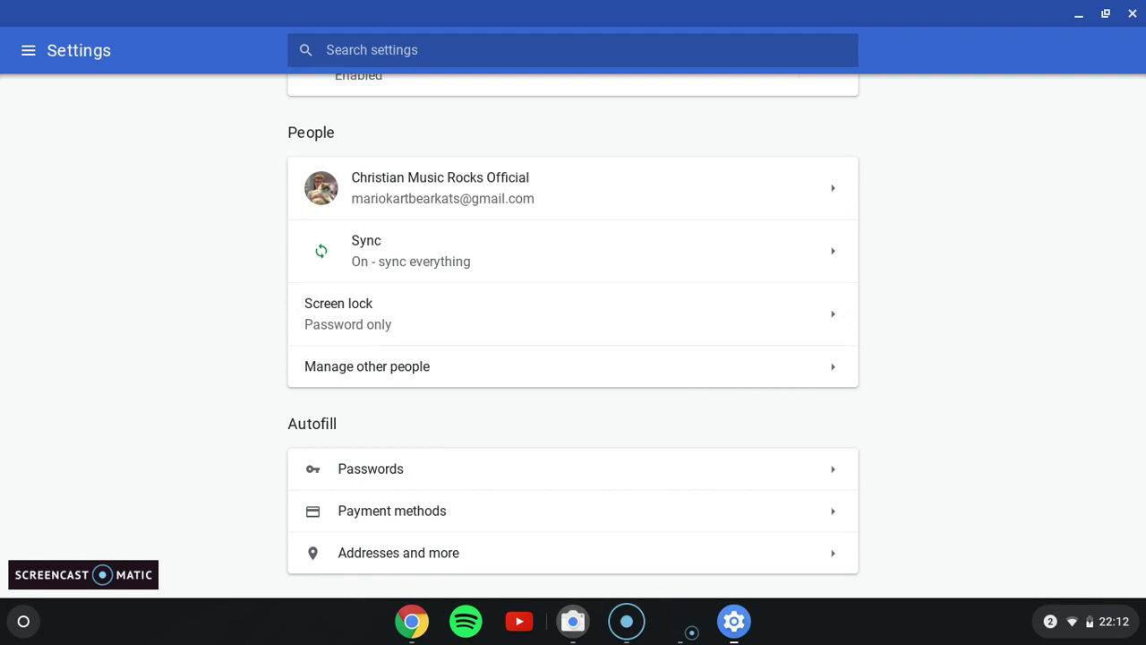
pyautogui.scroll(-1, 573, 336)
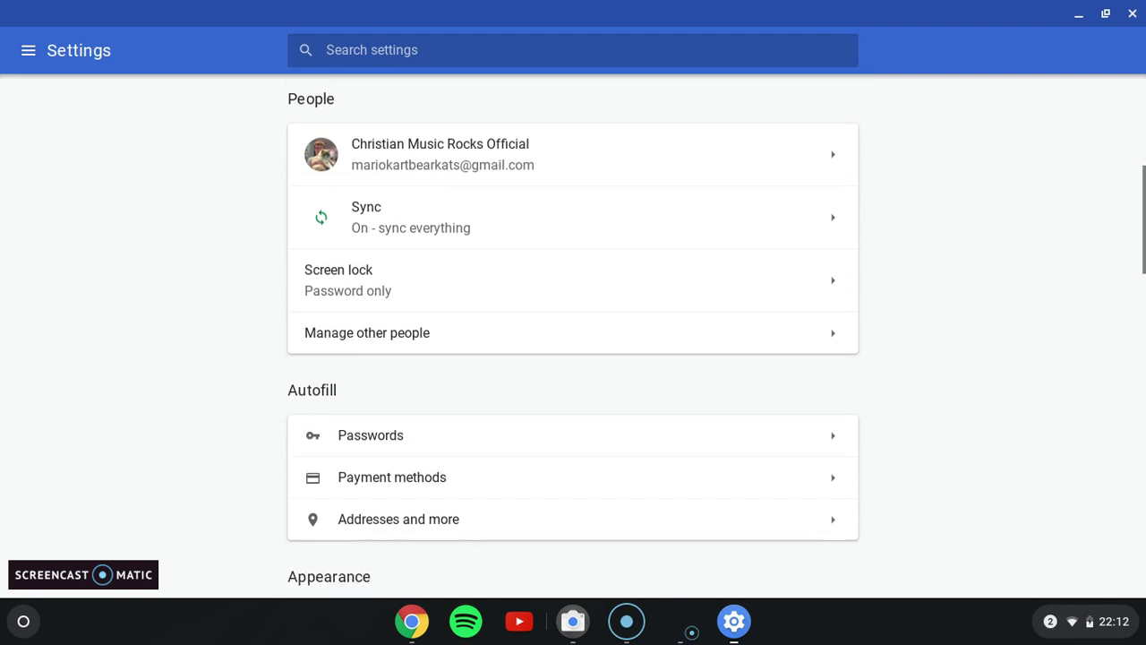
pyautogui.scroll(-5, 574, 336)
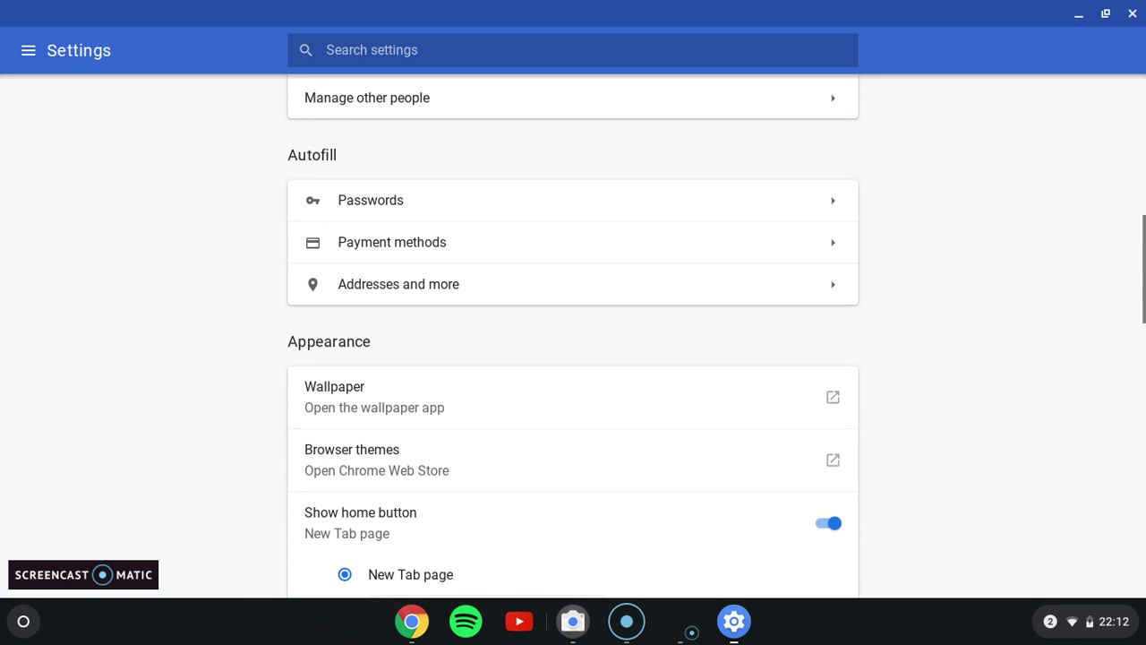
pyautogui.scroll(15, 574, 336)
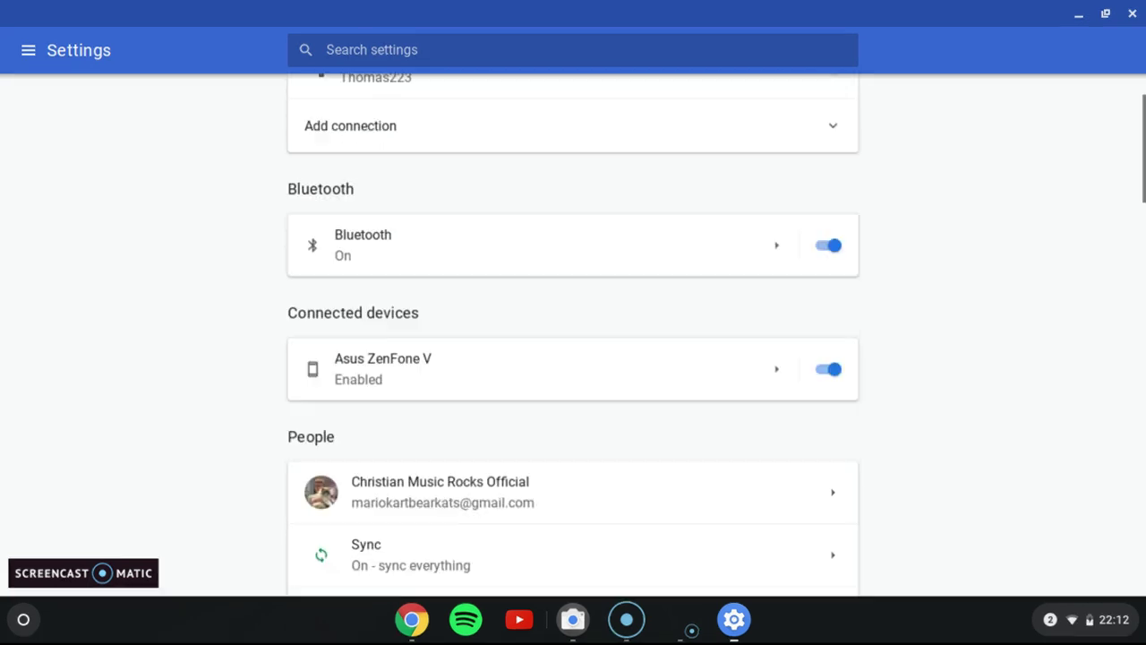
pyautogui.scroll(-10, 573, 336)
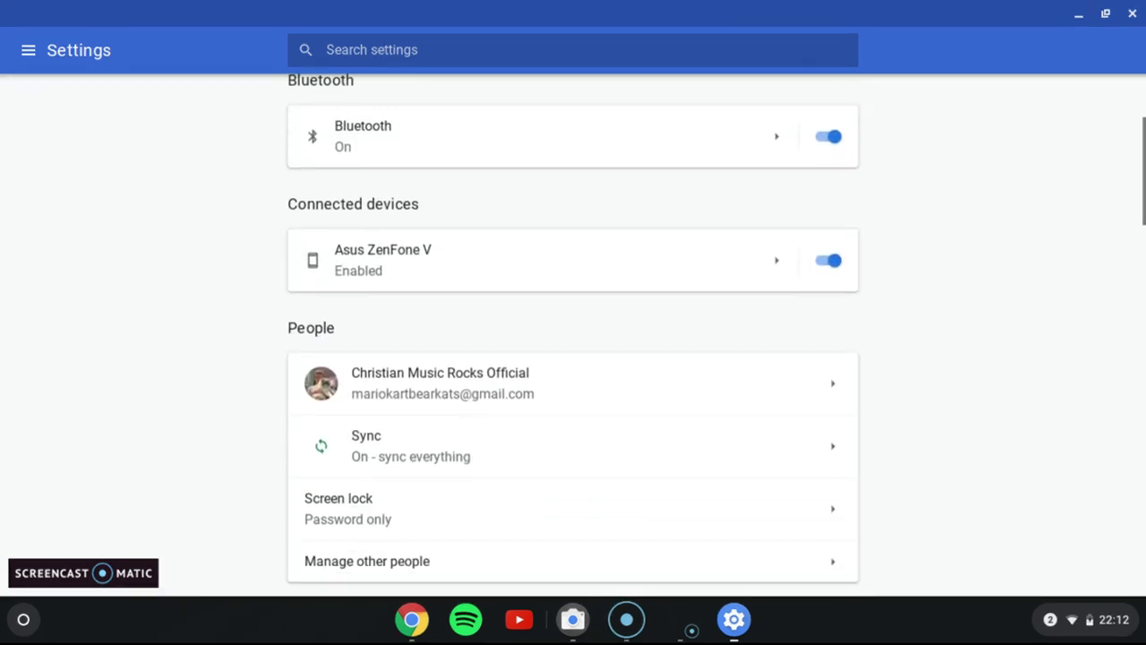
pyautogui.scroll(2, 574, 336)
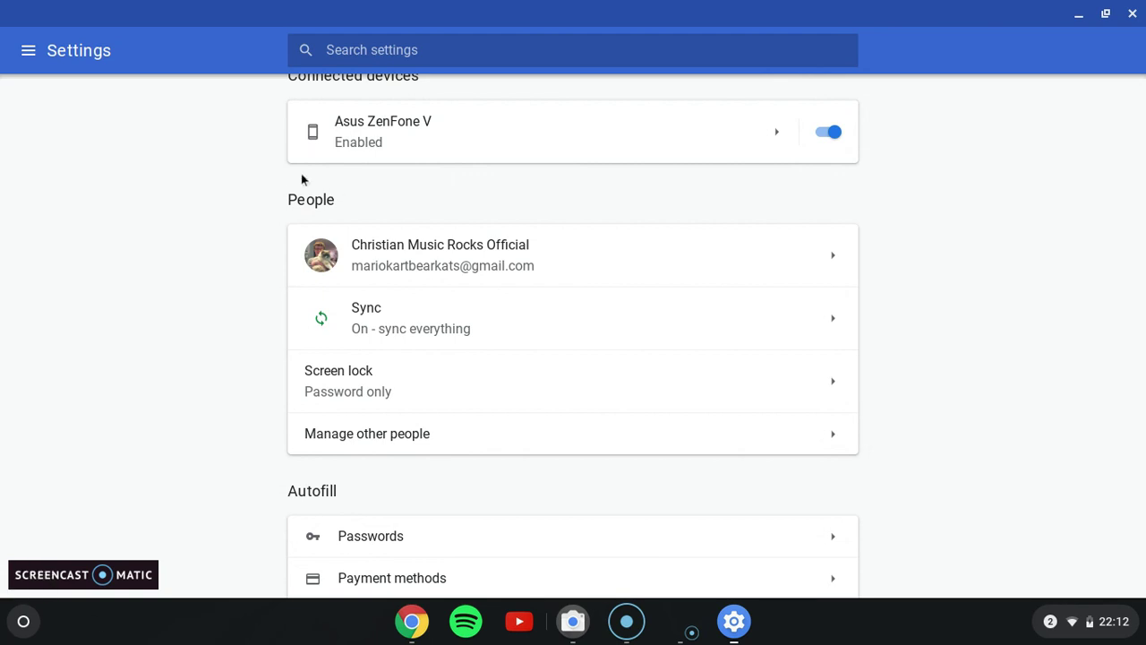
pyautogui.scroll(-3, 301, 179)
pyautogui.scroll(-3, 241, 402)
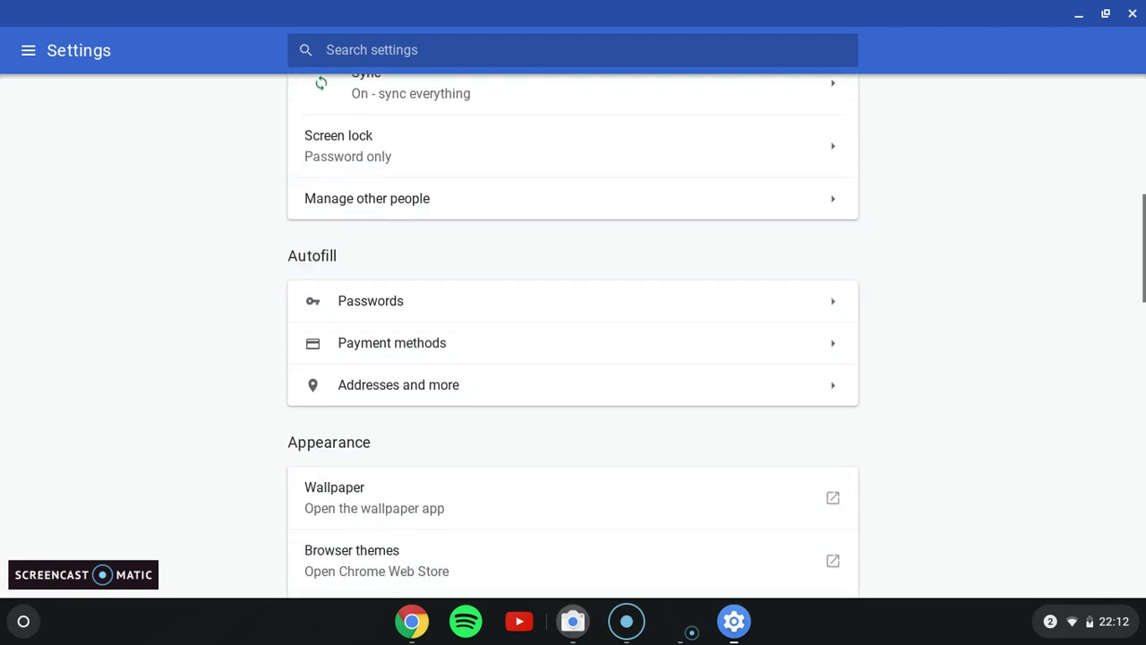
pyautogui.scroll(-5, 241, 403)
pyautogui.scroll(-3, 344, 385)
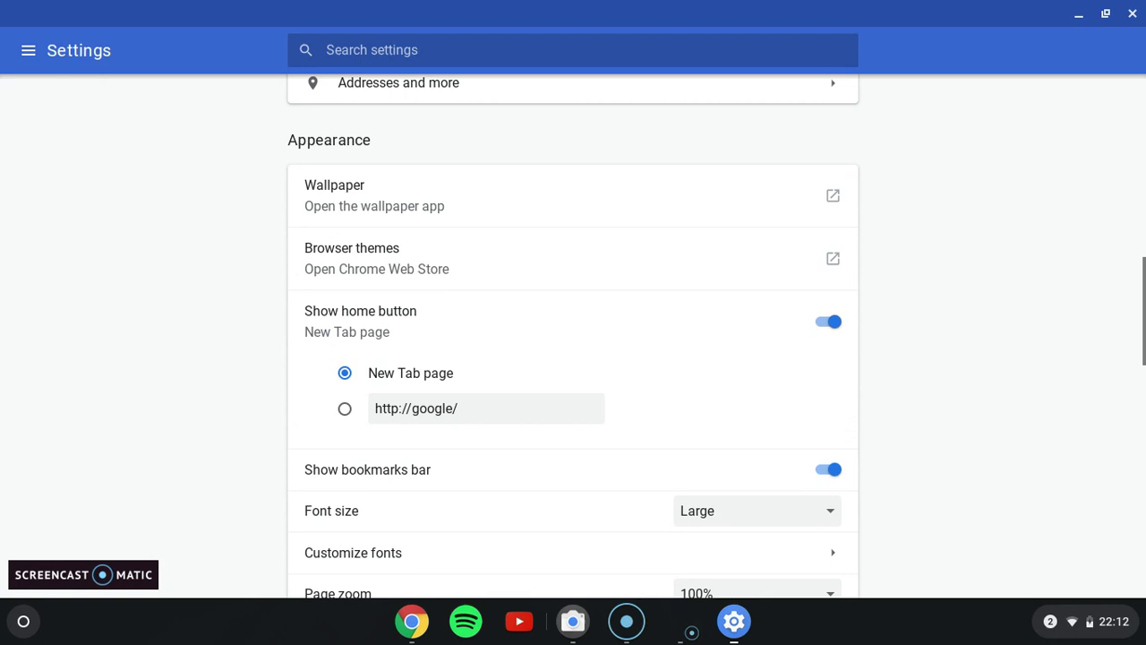
pyautogui.scroll(-3, 281, 399)
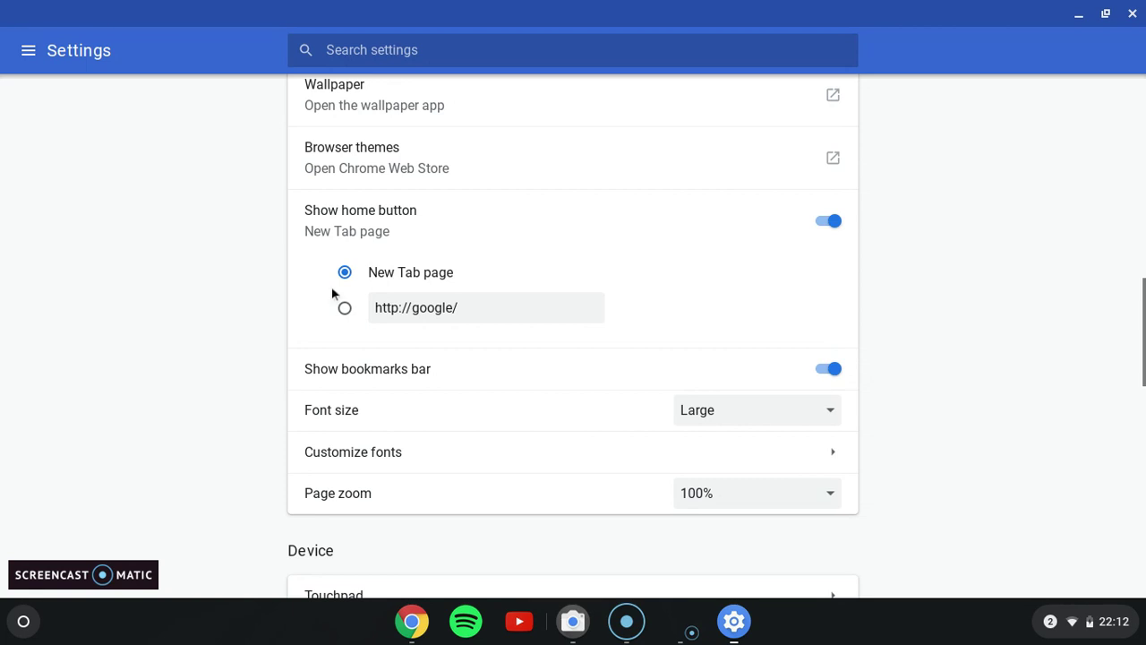
pyautogui.scroll(-9, 141, 256)
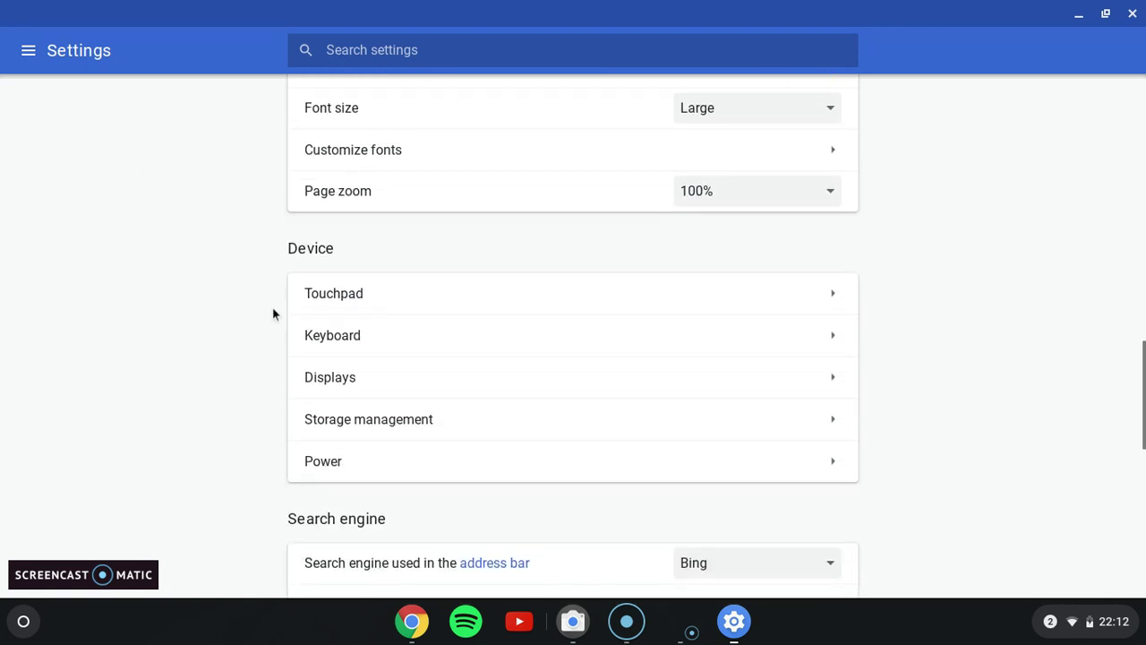
pyautogui.scroll(-5, 245, 472)
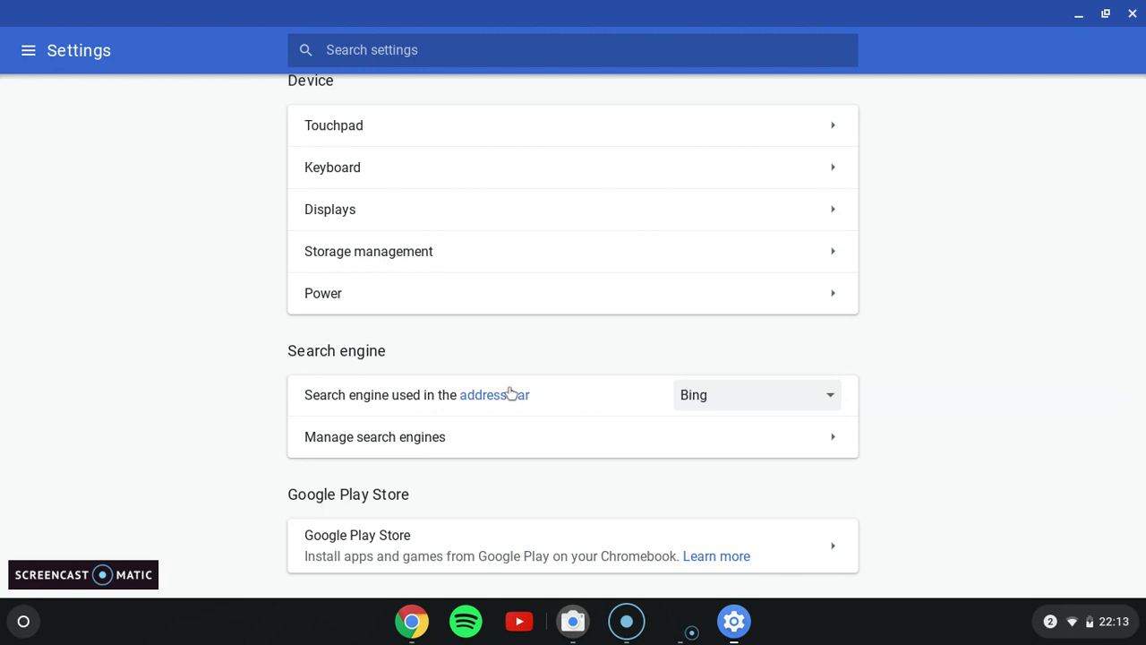
# Set the address-bar search engine to Google using the dropdown and arrow keys.
pyautogui.click(716, 404)
pyautogui.press('Up')
pyautogui.press('Down')
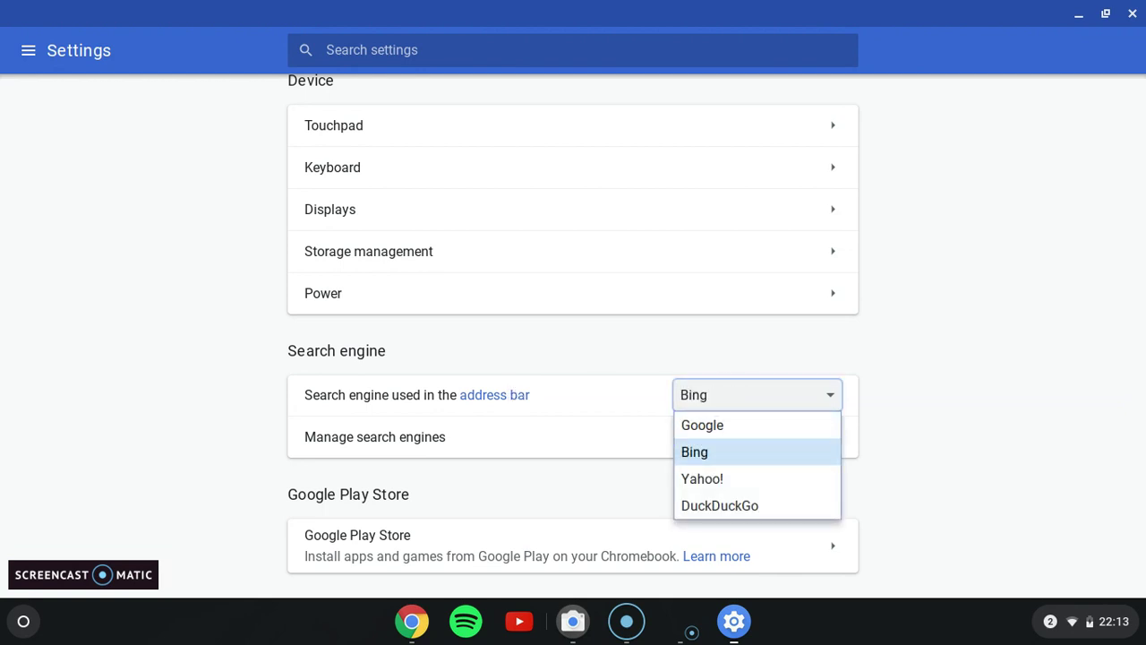
pyautogui.press('Down')
pyautogui.press('Down')
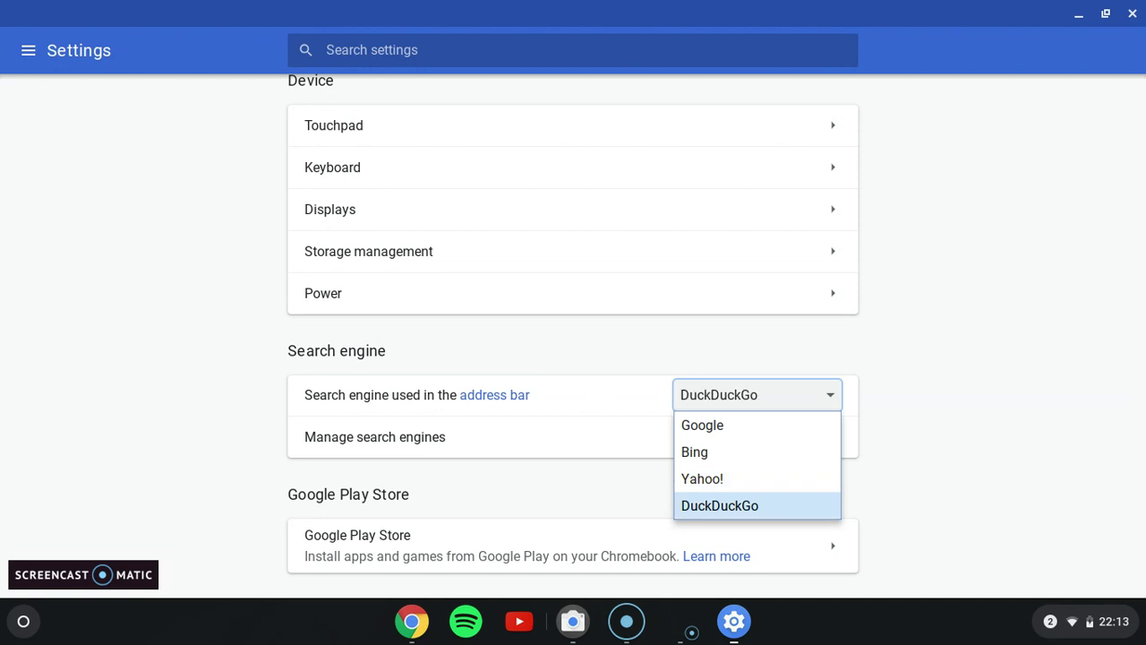
pyautogui.press('Up')
pyautogui.press('Up')
pyautogui.press('Up')
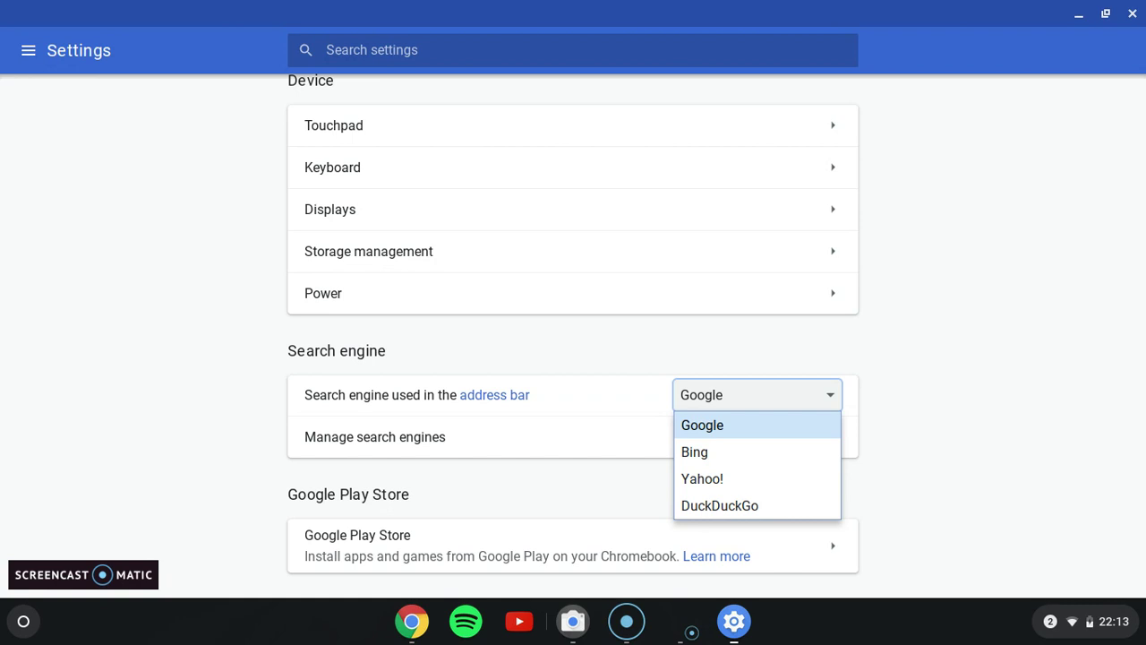
pyautogui.press('Return')
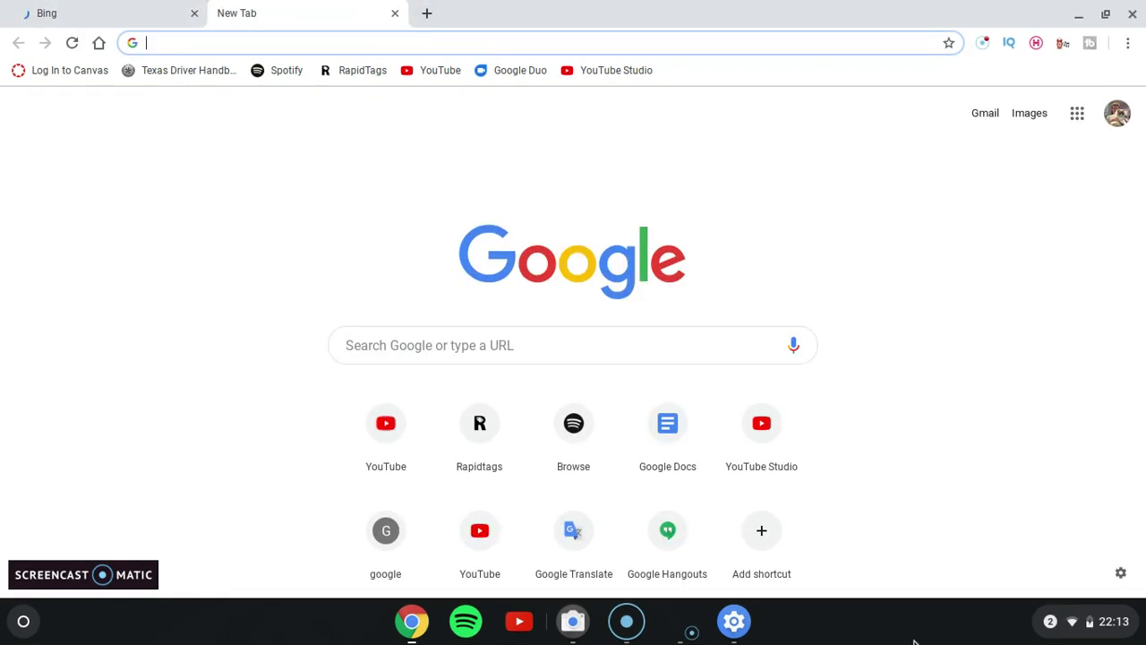
# Change the search engine to Yahoo! and minimise Settings to reveal Chrome.
pyautogui.click(734, 616)
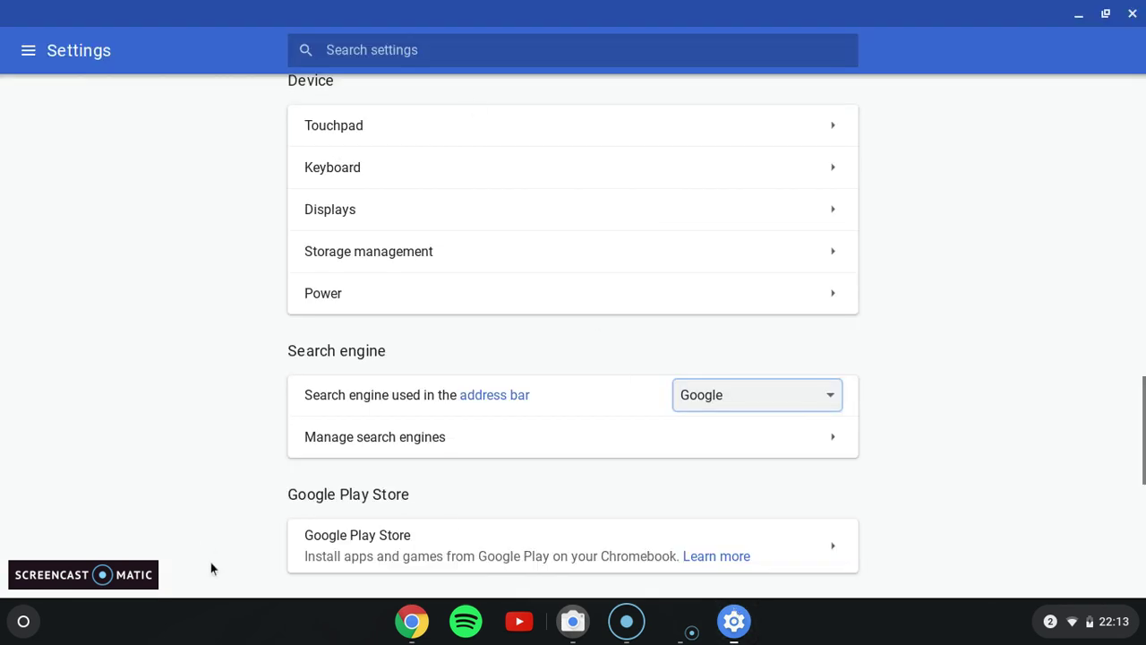
pyautogui.click(728, 407)
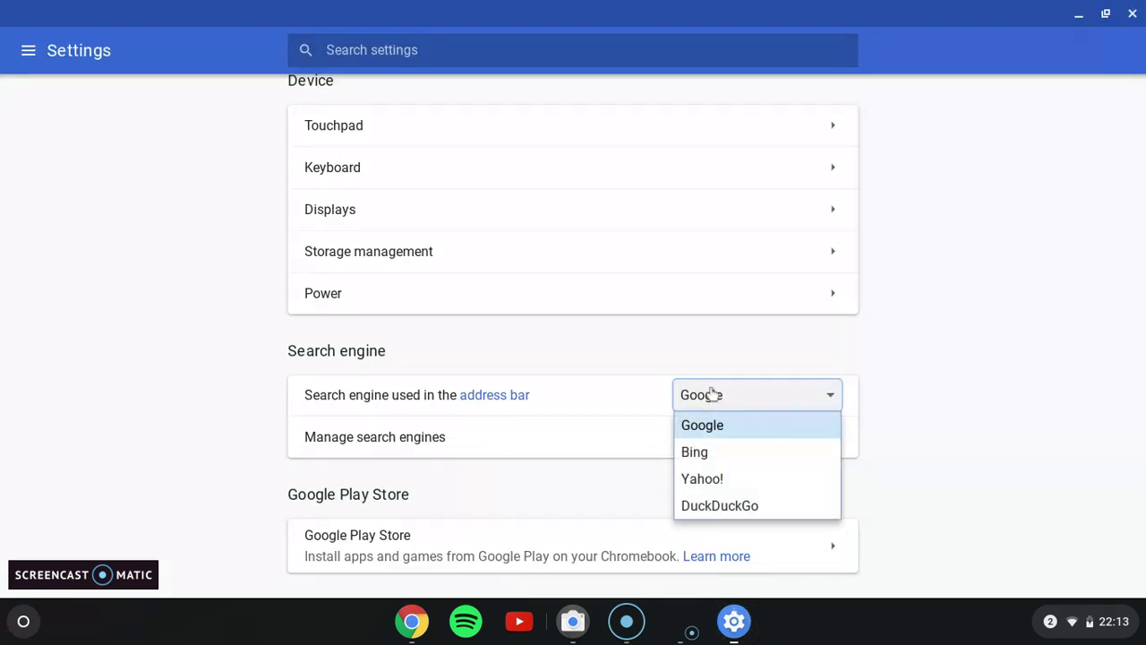
pyautogui.press('Down')
pyautogui.press('Down')
pyautogui.press('Return')
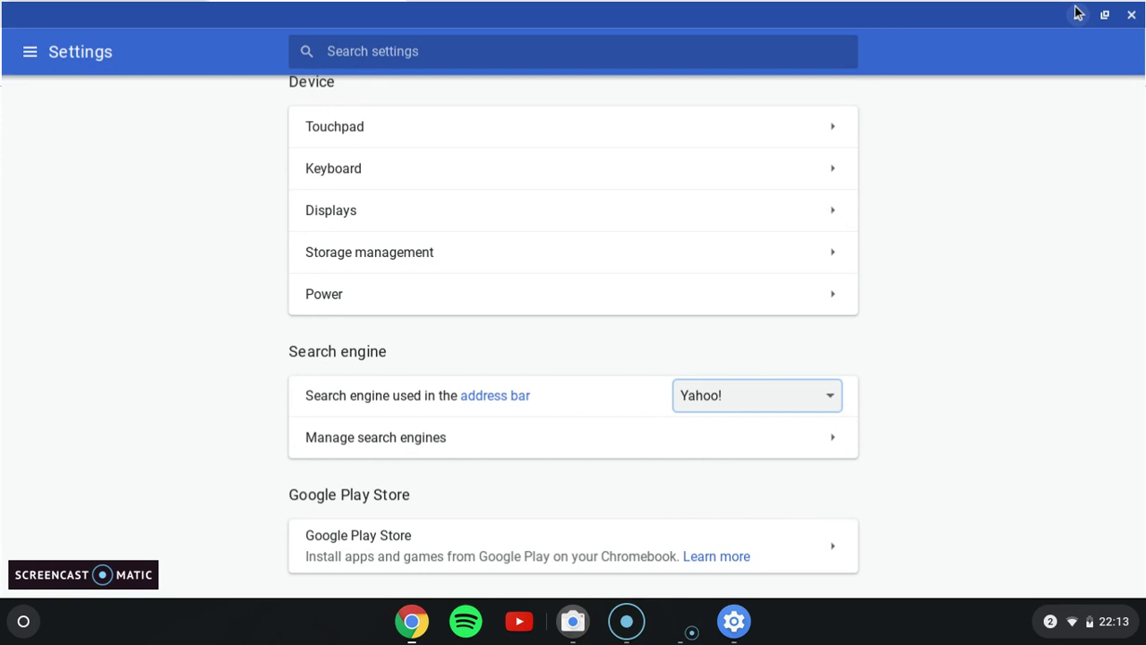
pyautogui.click(1079, 13)
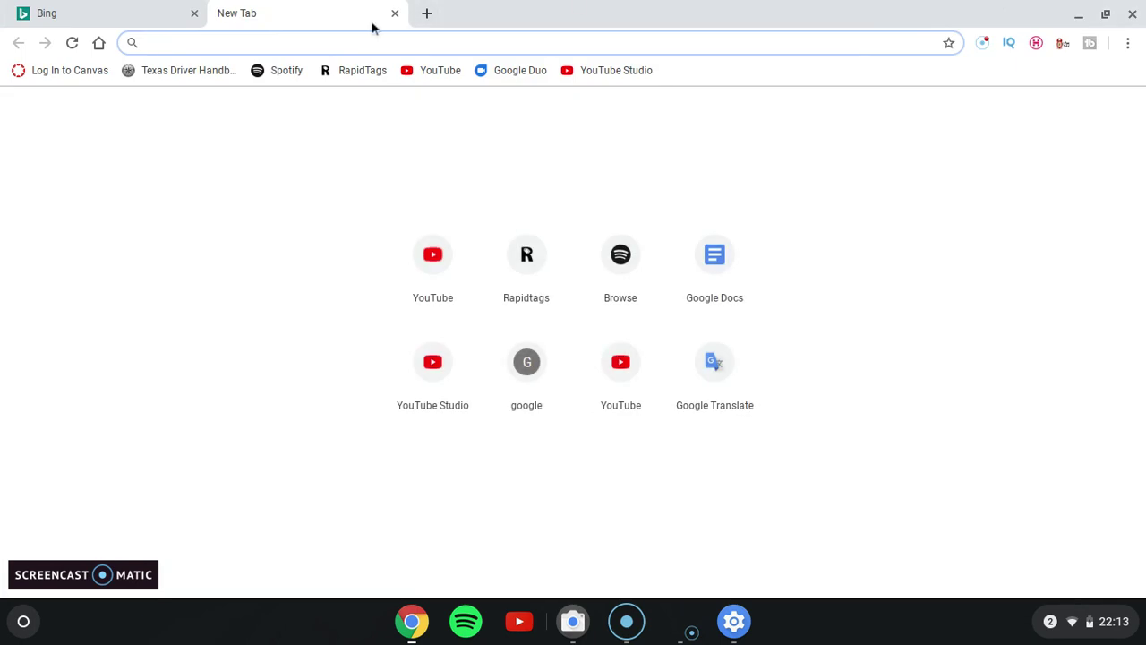
# Open two extra new tabs in Chrome, then switch to the Bing tab.
pyautogui.click(425, 13)
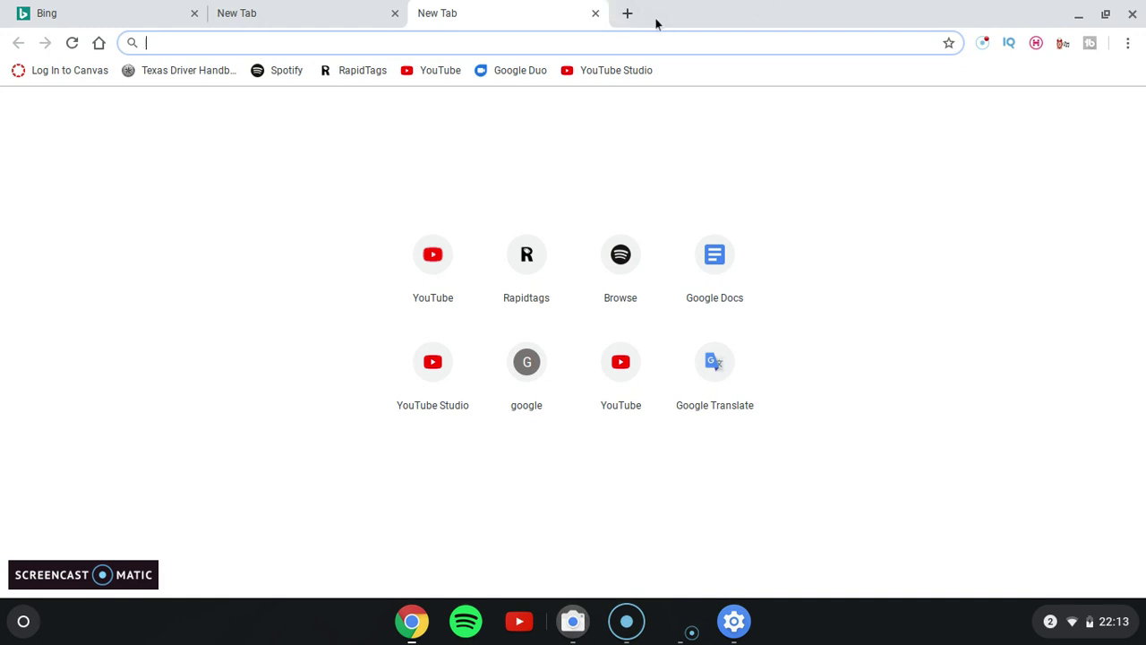
pyautogui.click(624, 13)
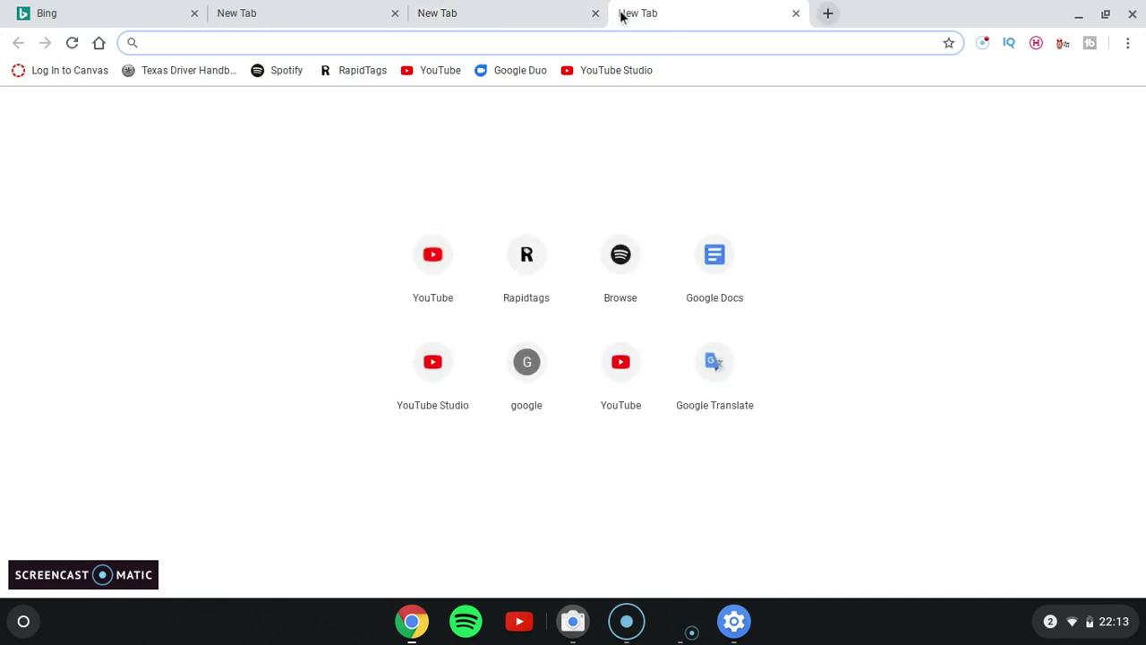
pyautogui.click(432, 8)
pyautogui.click(254, 5)
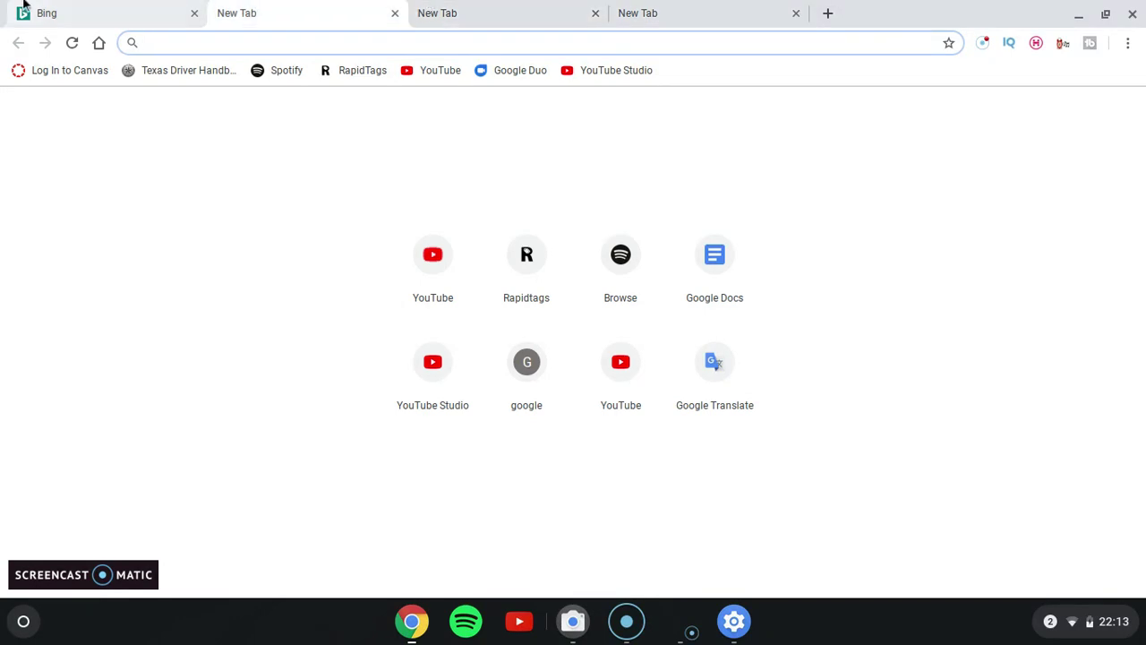
pyautogui.click(24, 7)
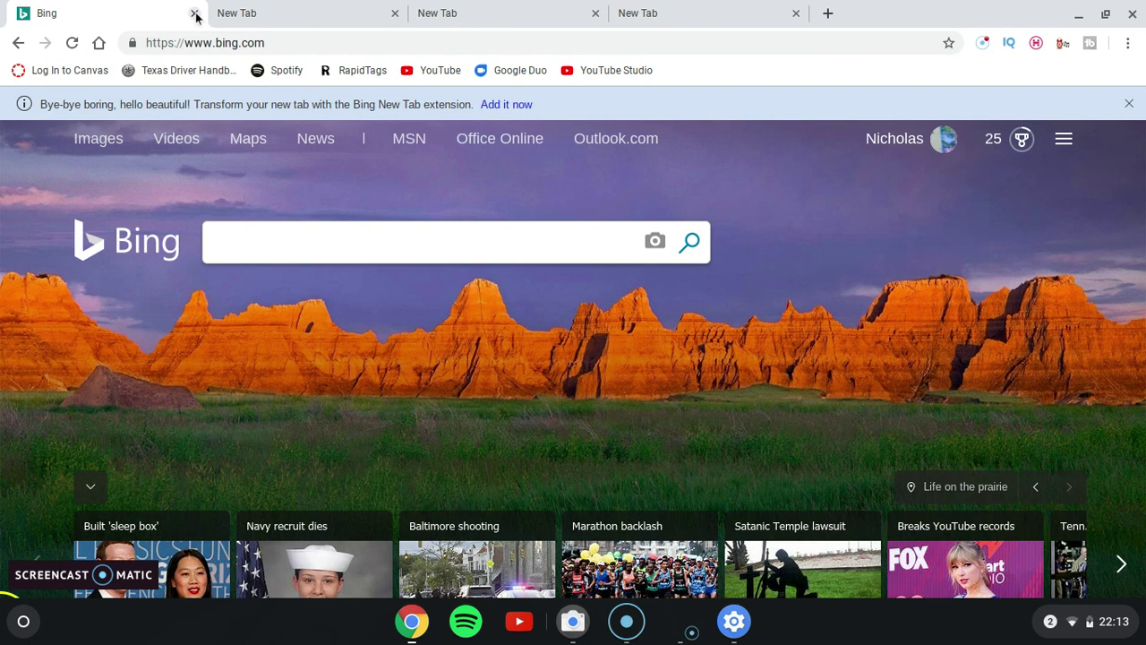
# Close the Bing tab and all extra tabs, shutting the browser window.
pyautogui.click(194, 13)
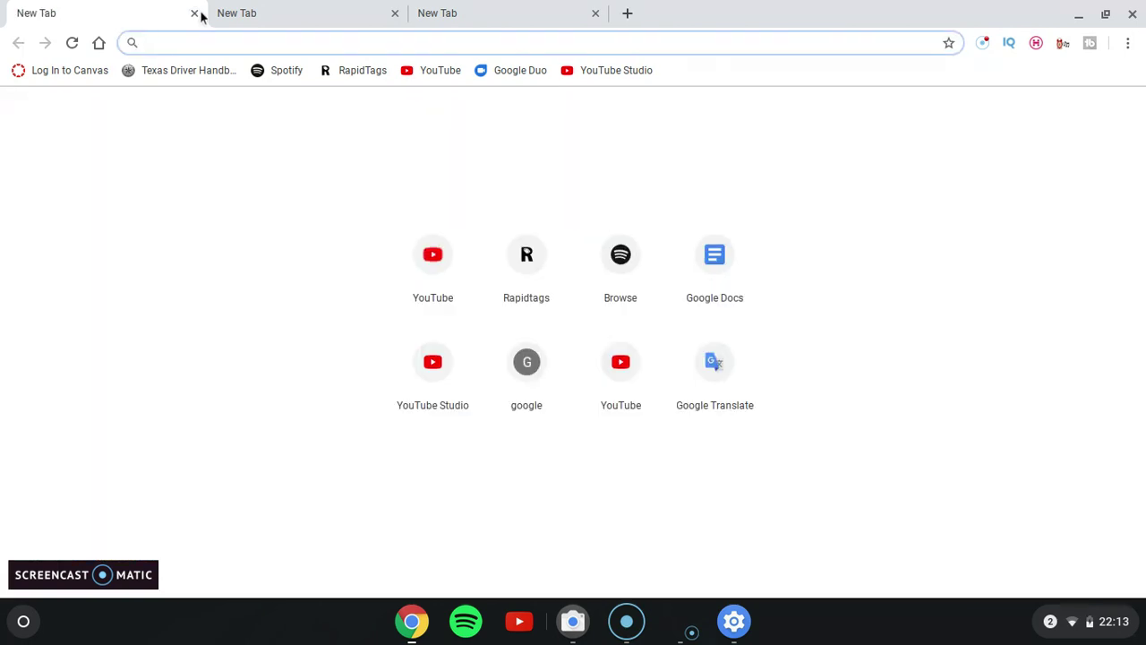
pyautogui.click(195, 13)
pyautogui.click(198, 13)
pyautogui.click(198, 13)
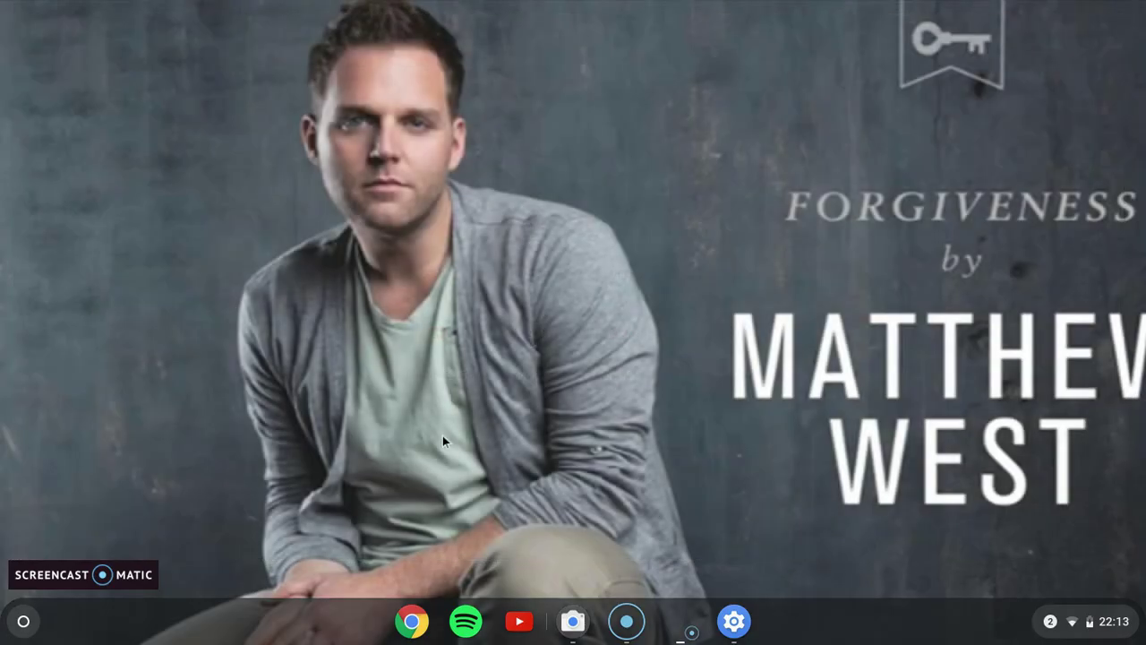
# Relaunch Chrome with a fresh new tab and bring Settings back in front.
pyautogui.click(727, 632)
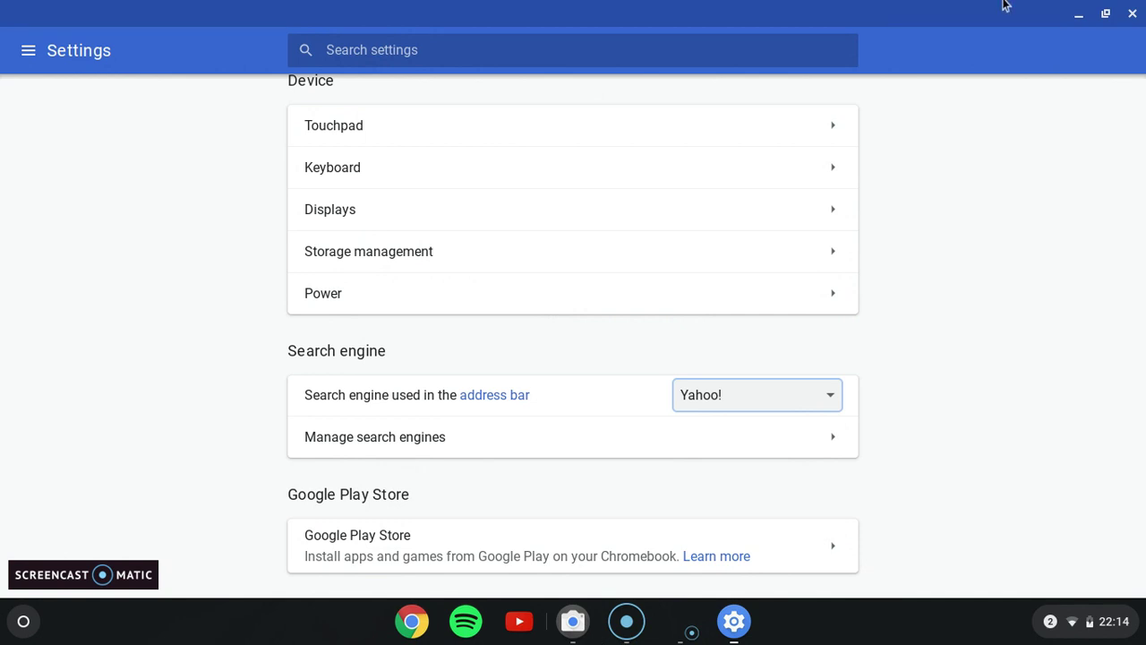
pyautogui.click(1079, 14)
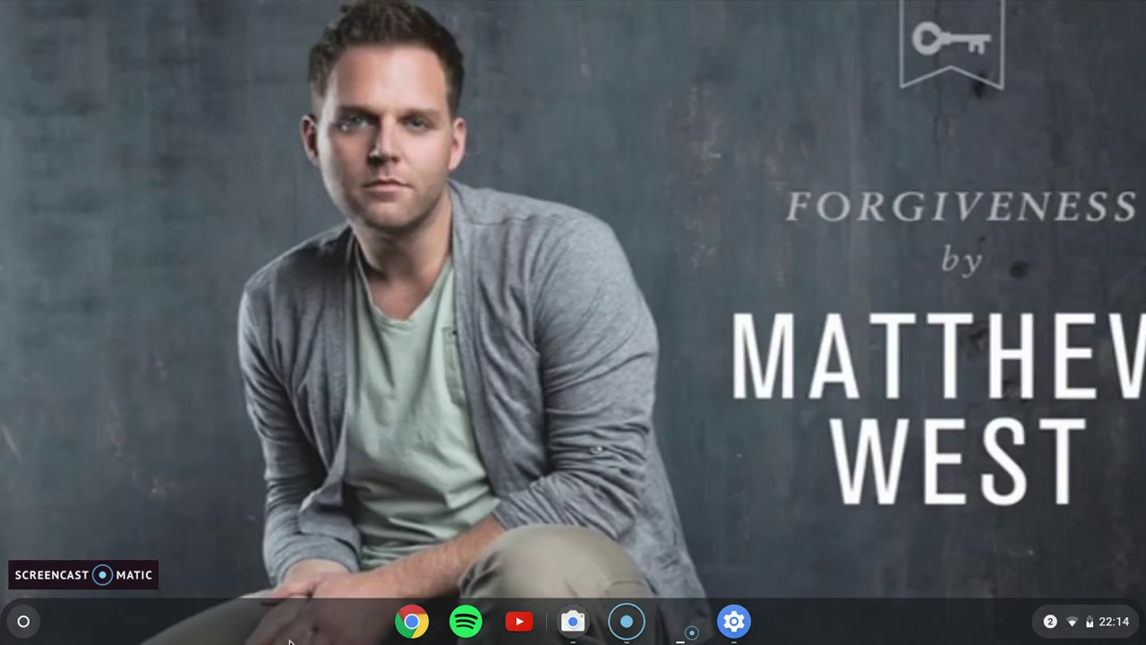
pyautogui.click(412, 627)
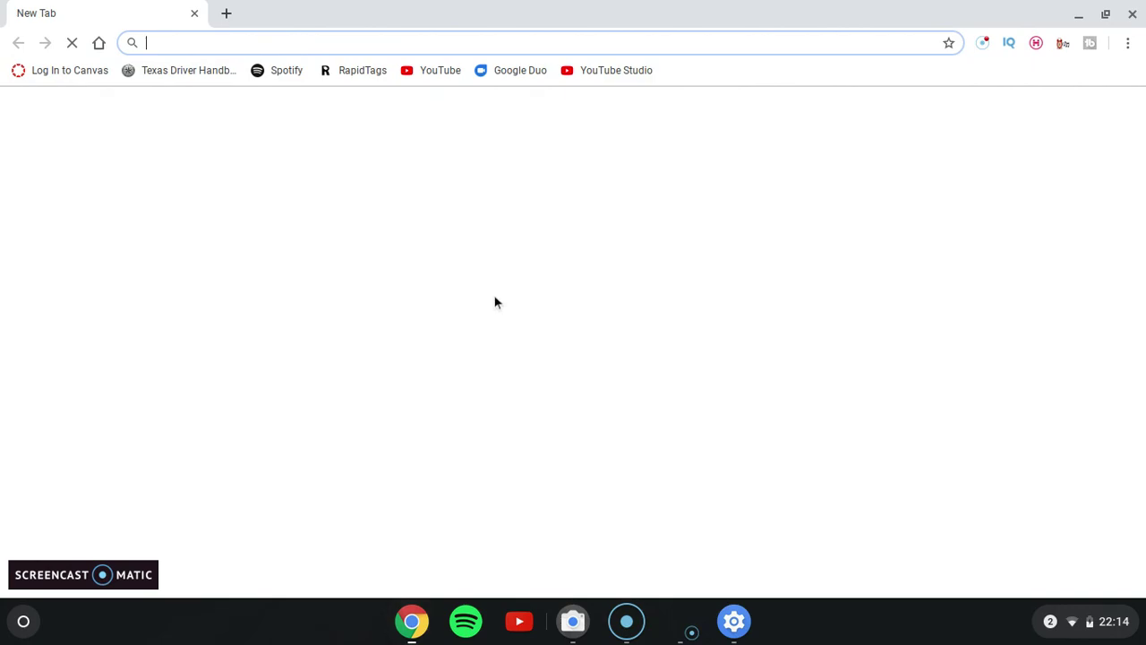
pyautogui.click(735, 626)
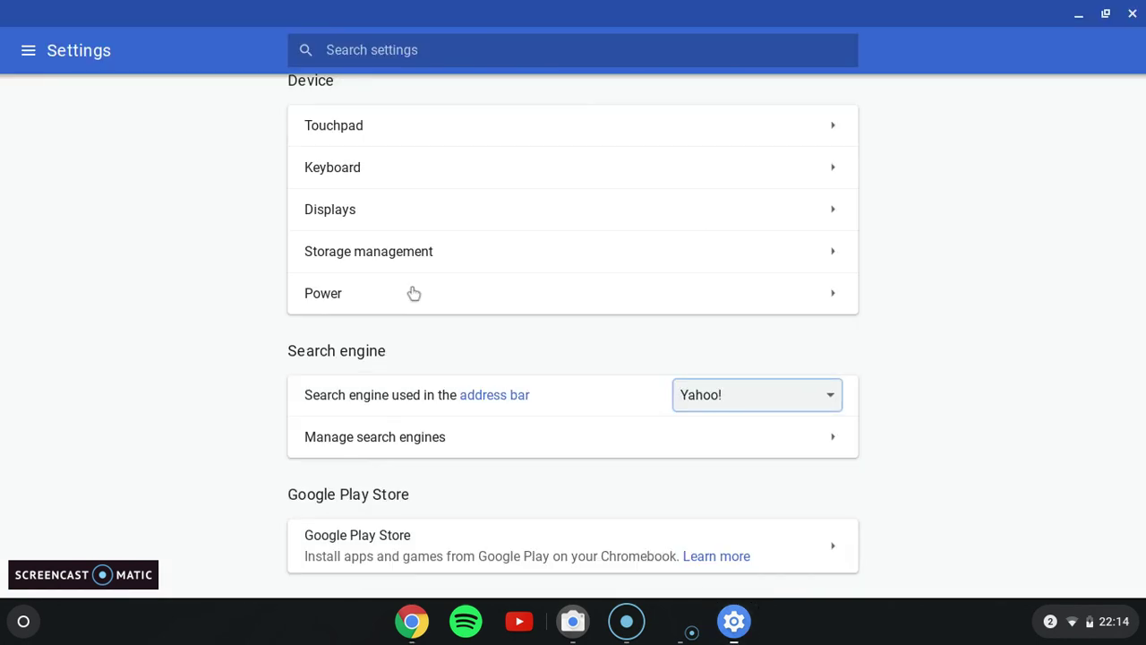
# Set the search engine to DuckDuckGo and check it in a Chrome new tab.
pyautogui.click(704, 395)
pyautogui.click(716, 504)
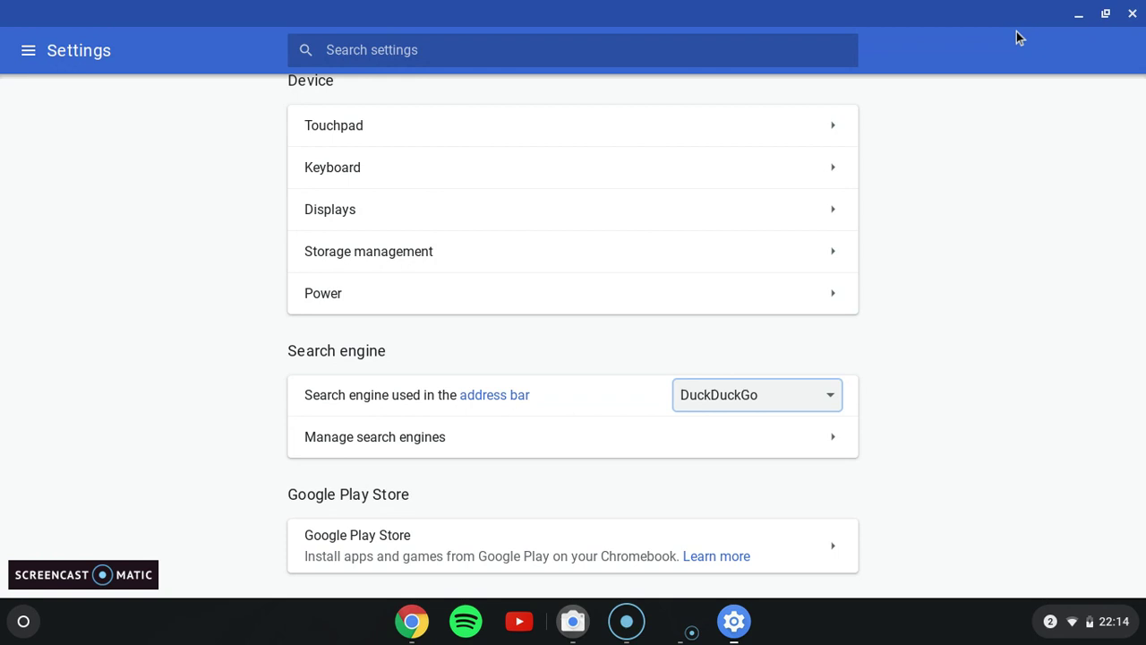
pyautogui.click(412, 636)
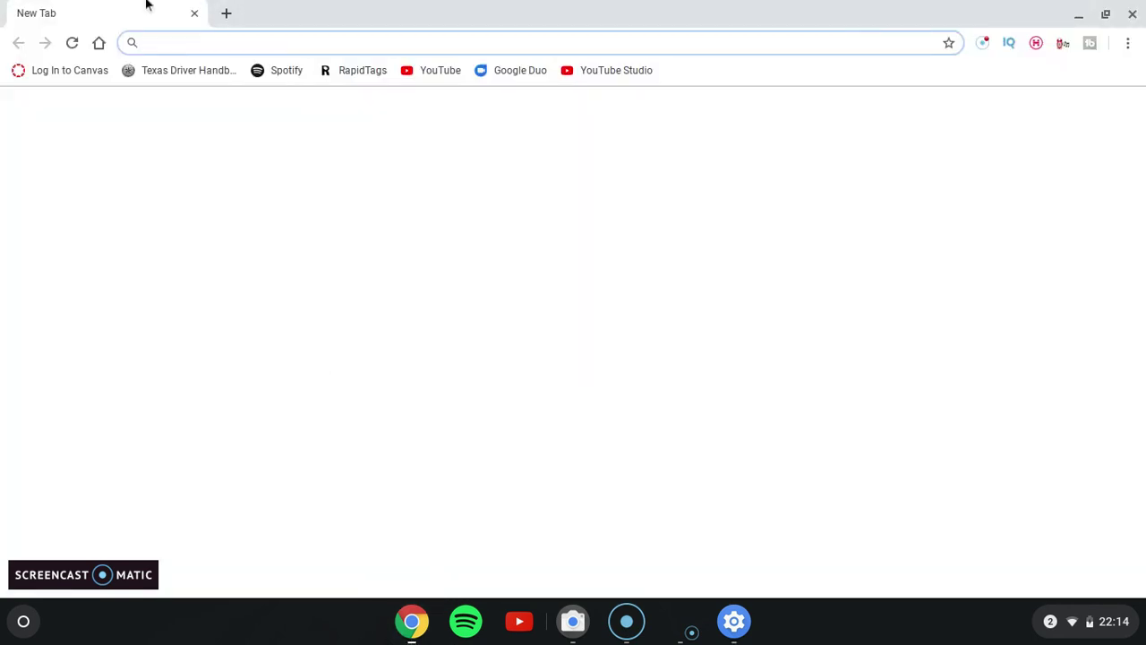
pyautogui.click(226, 13)
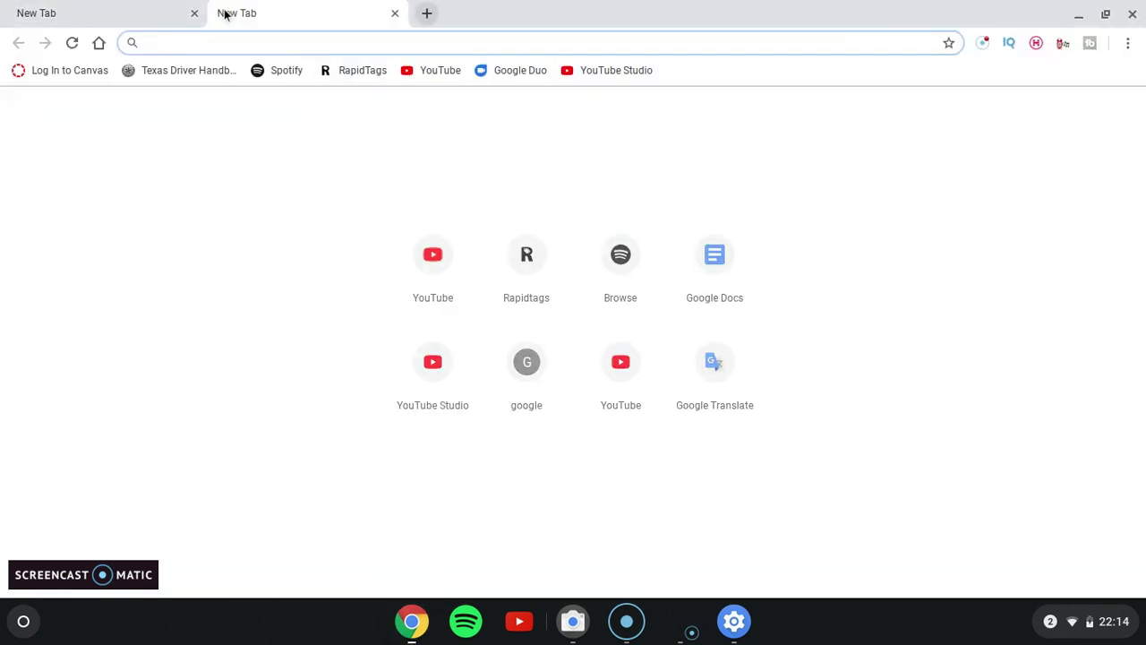
pyautogui.click(393, 12)
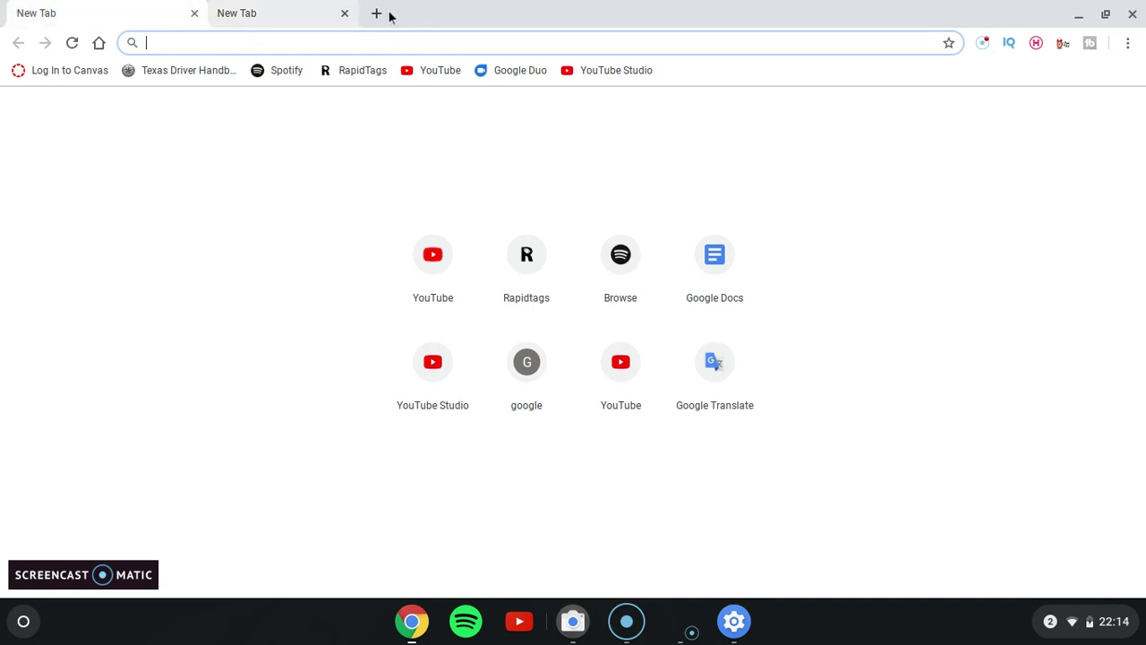
# Switch the address-bar search engine to Bing, then minimise Settings.
pyautogui.click(733, 625)
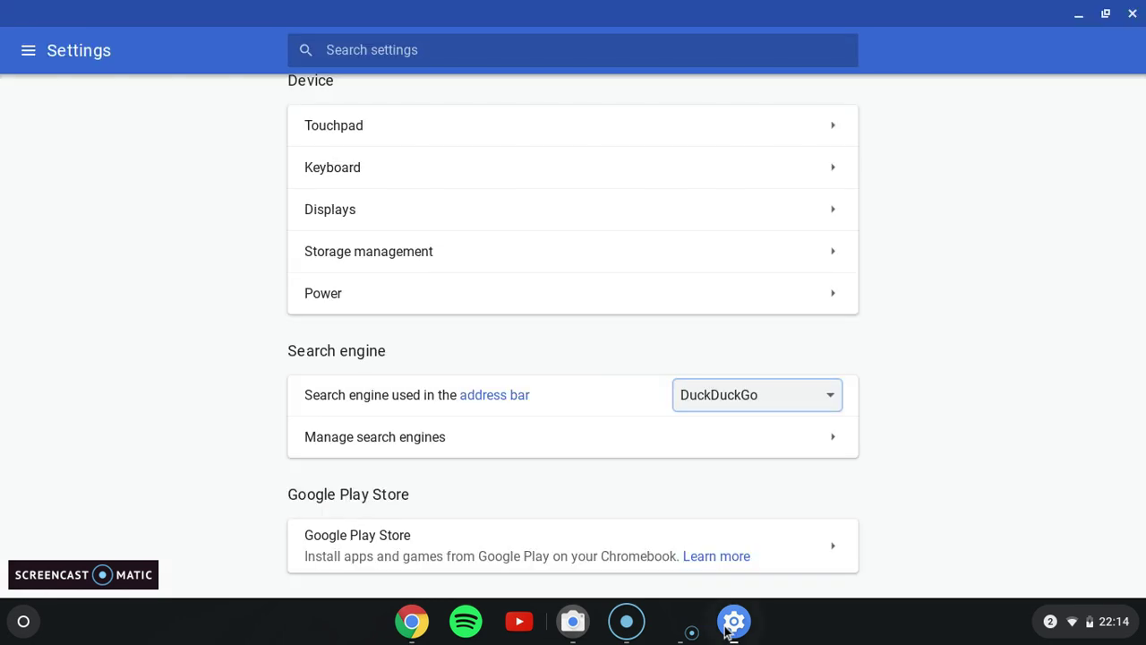
pyautogui.click(734, 388)
pyautogui.press('Up')
pyautogui.press('Up')
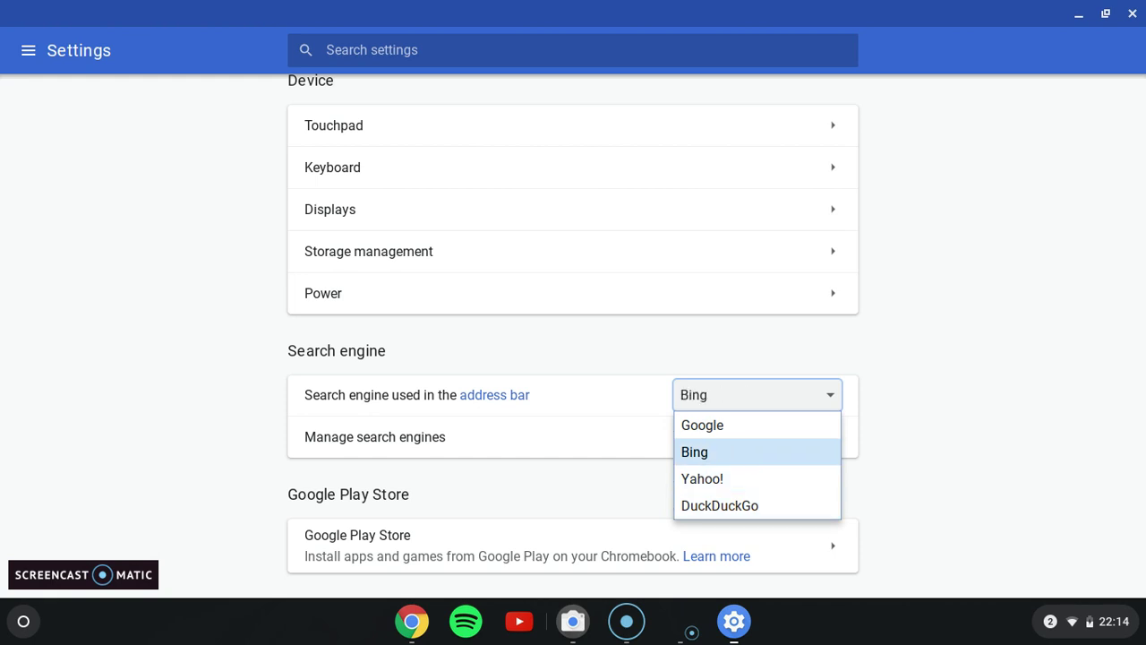
pyautogui.press('Up')
pyautogui.press('Down')
pyautogui.press('Return')
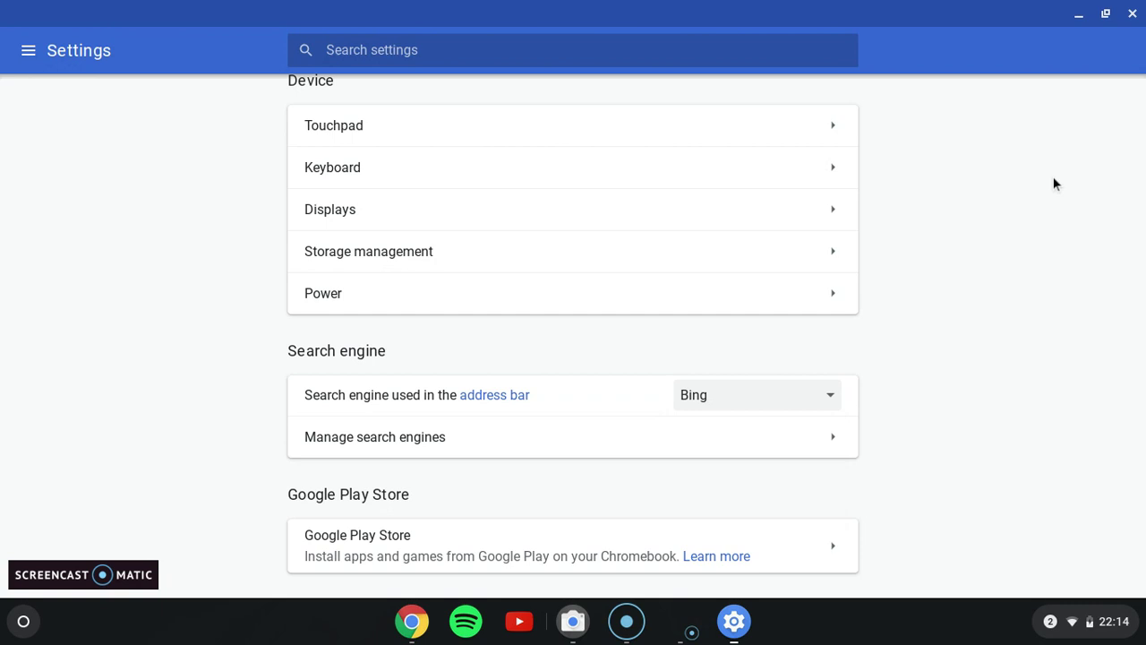
pyautogui.click(1079, 12)
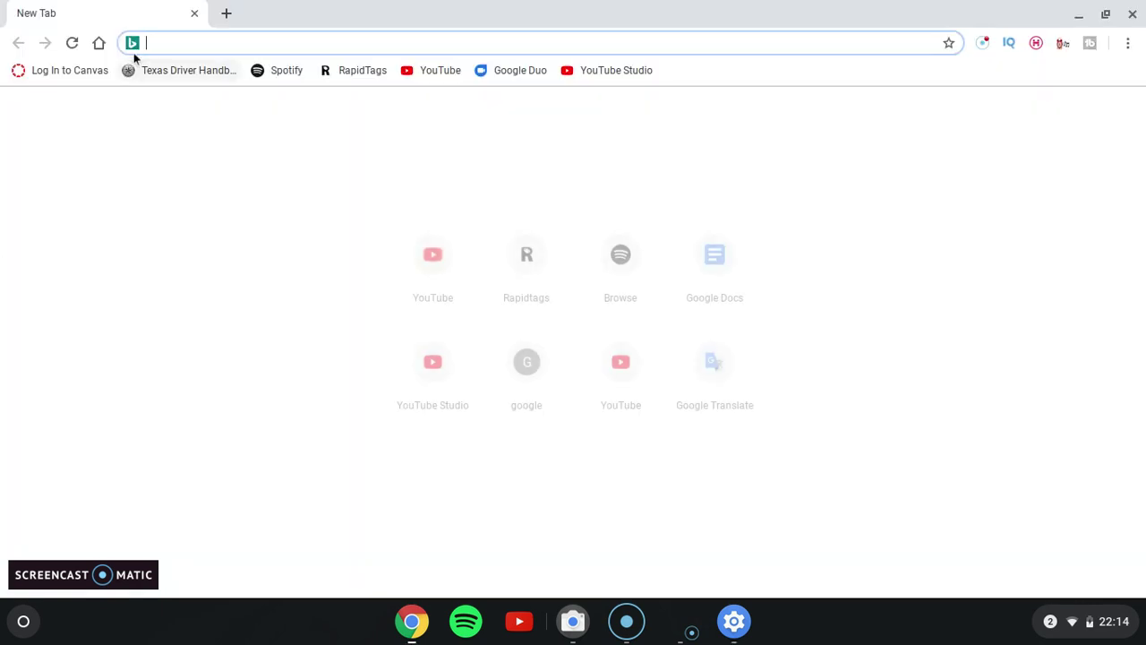
# Clear a stray 'f' from the omnibox and load the Bing home page with Home.
pyautogui.write('f')
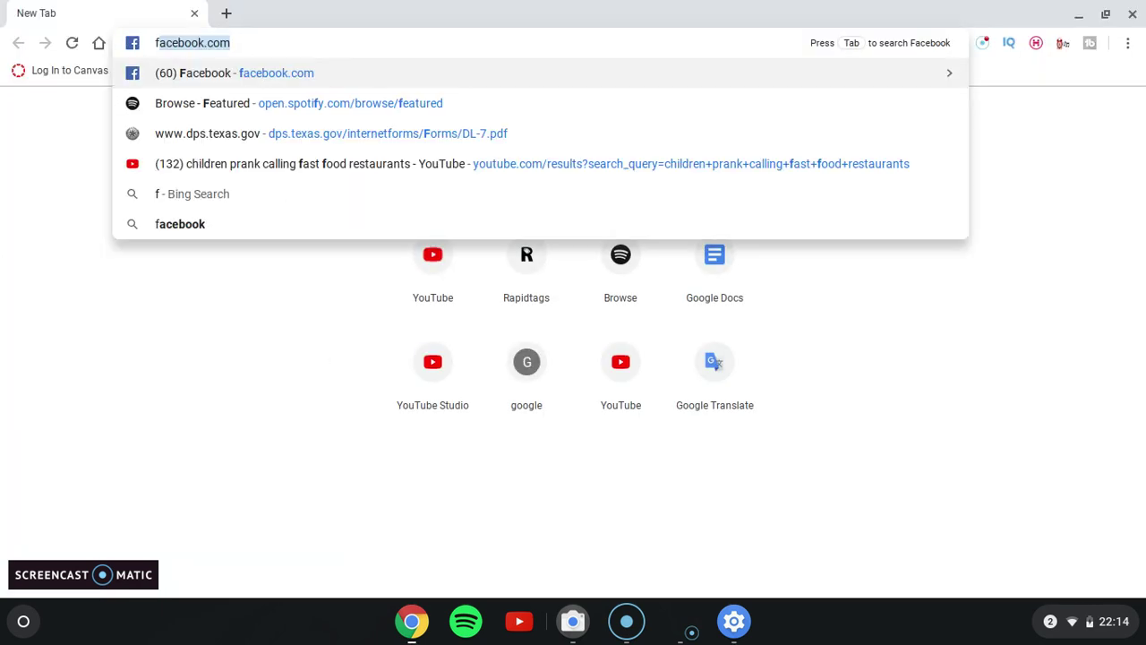
pyautogui.press('BackSpace')
pyautogui.press('BackSpace')
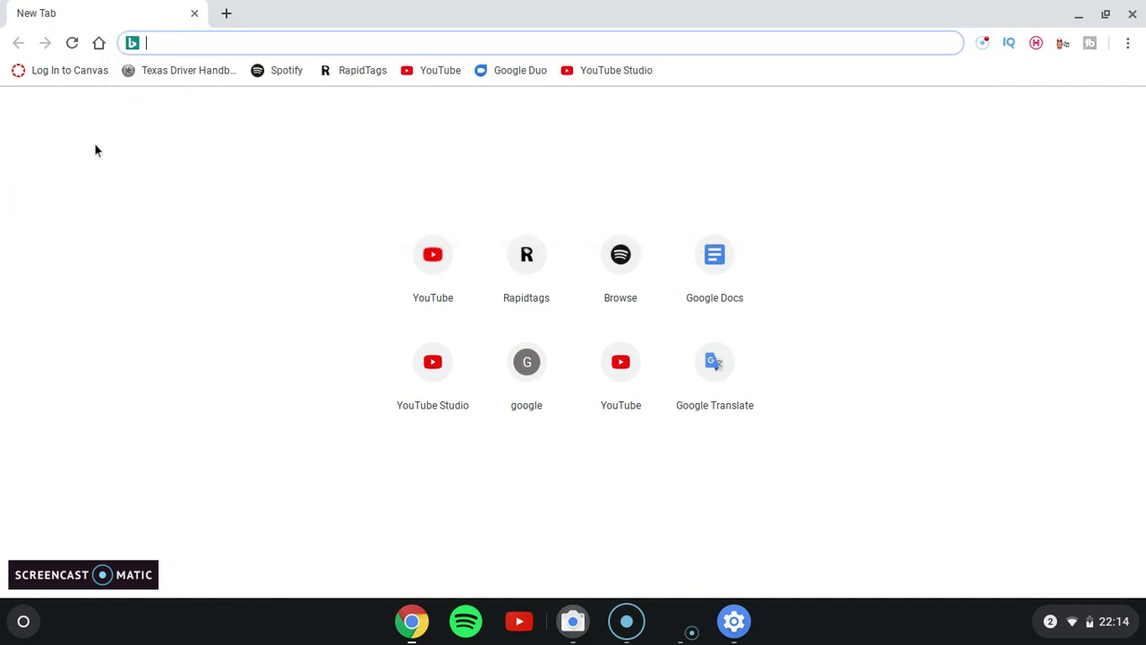
pyautogui.click(98, 45)
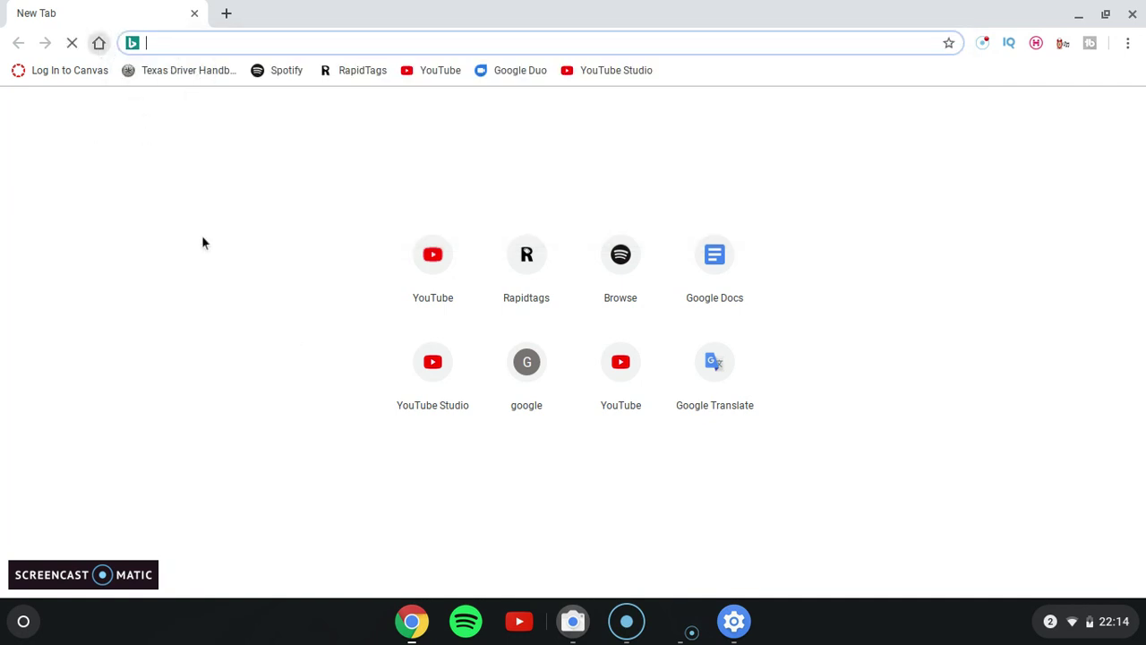